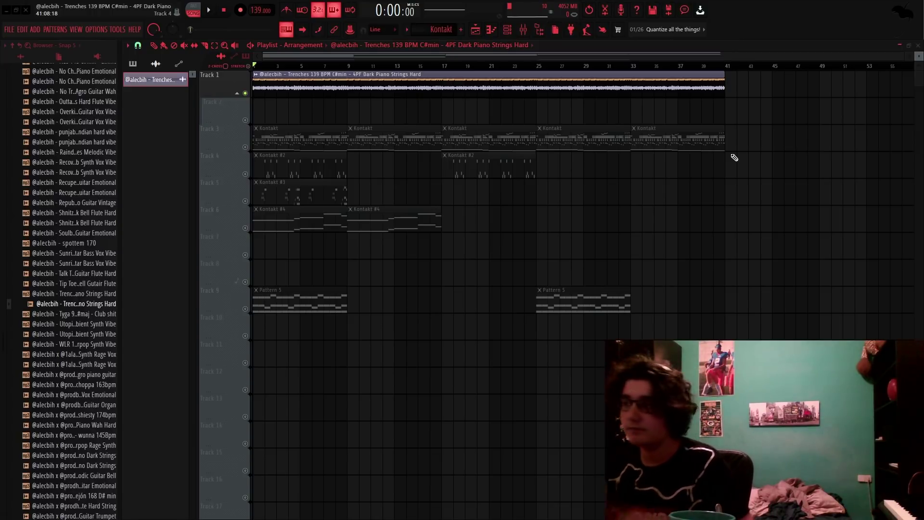
- Open the first Kontakt clip's notes in the piano roll and view the NOIRE Pure instrument loaded on its channel
right_click(410, 94)
double_click(253, 145)
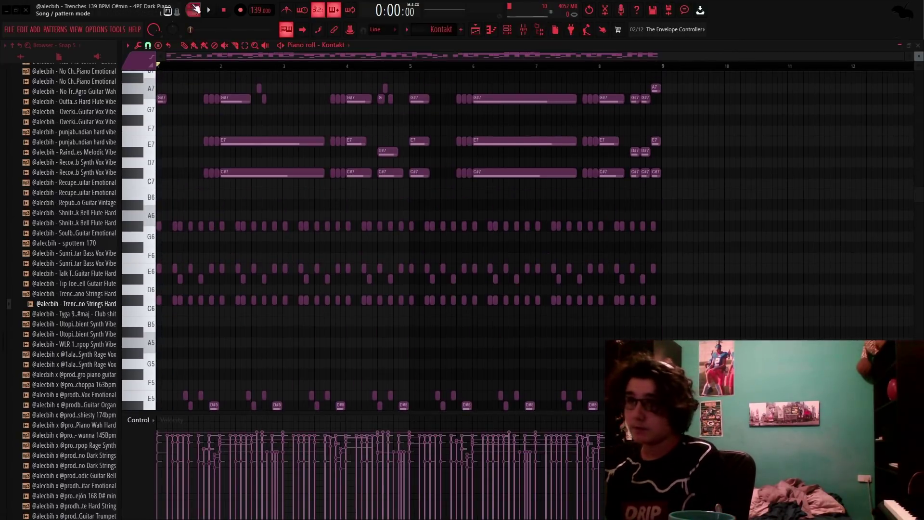
key("F6")
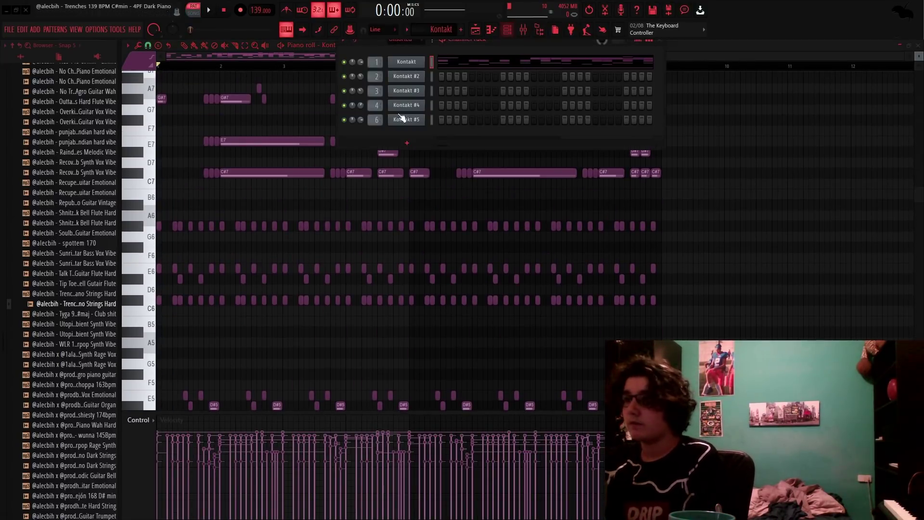
left_click(409, 67)
left_click_drag(370, 238, 350, 129)
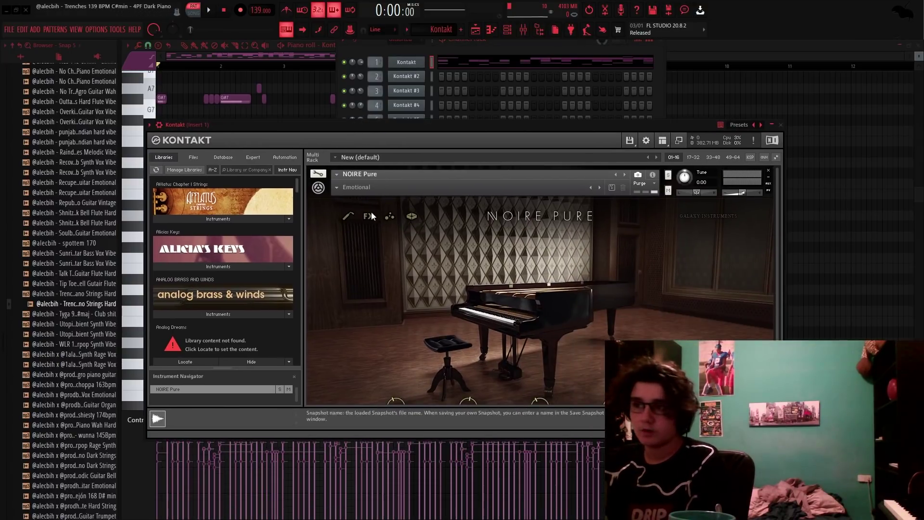
left_click(780, 231)
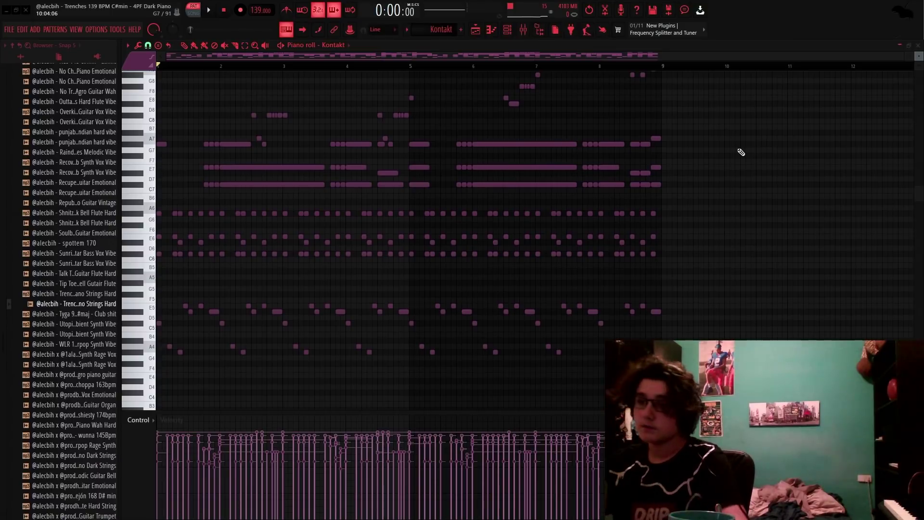
- Cut every note above the long bass line and play back the bass alone
scroll(742, 152, "down", 3)
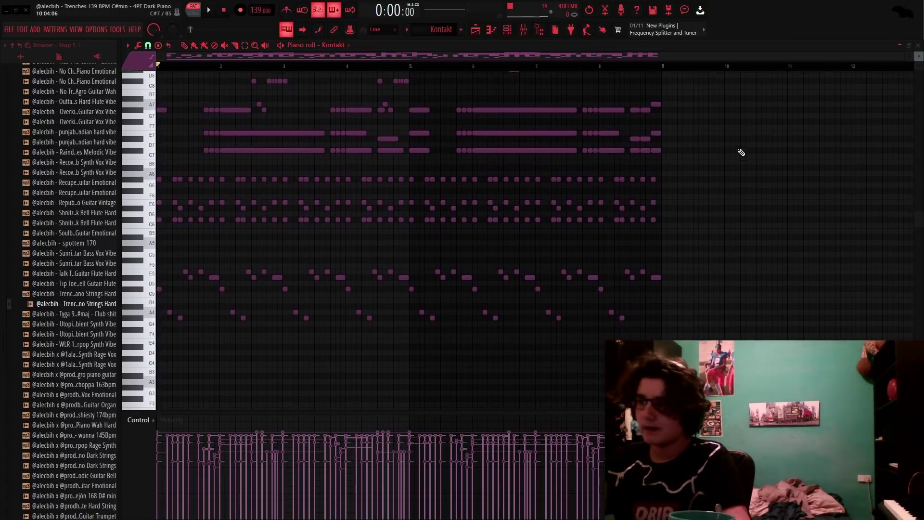
scroll(726, 196, "down", 3)
scroll(752, 221, "down", 1)
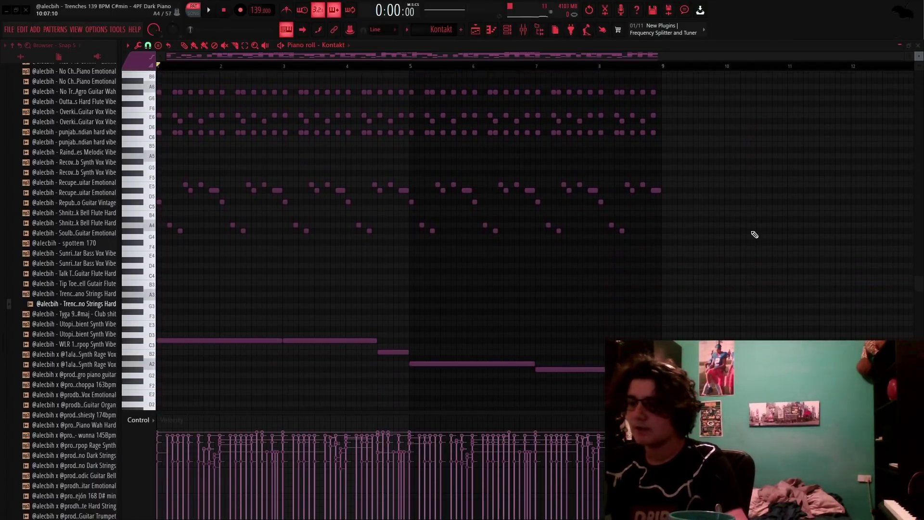
scroll(755, 239, "up", 4)
scroll(748, 243, "down", 2)
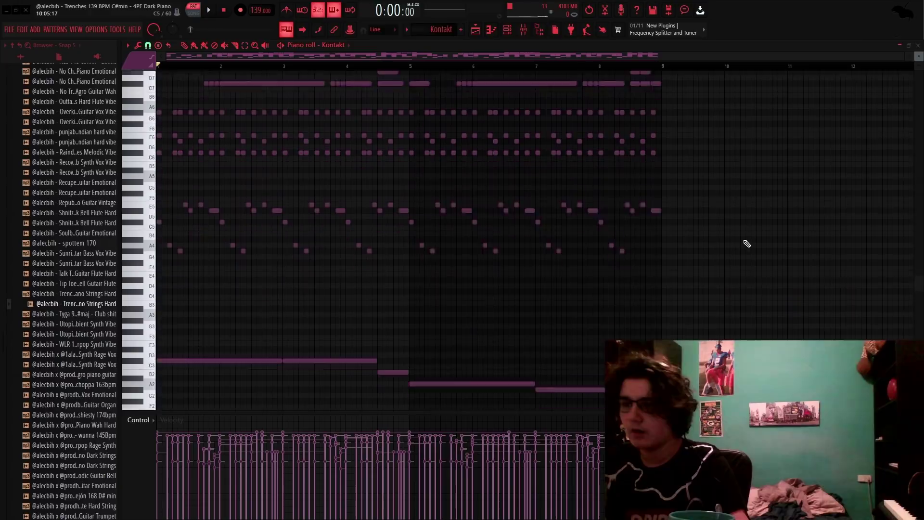
scroll(725, 244, "up", 2)
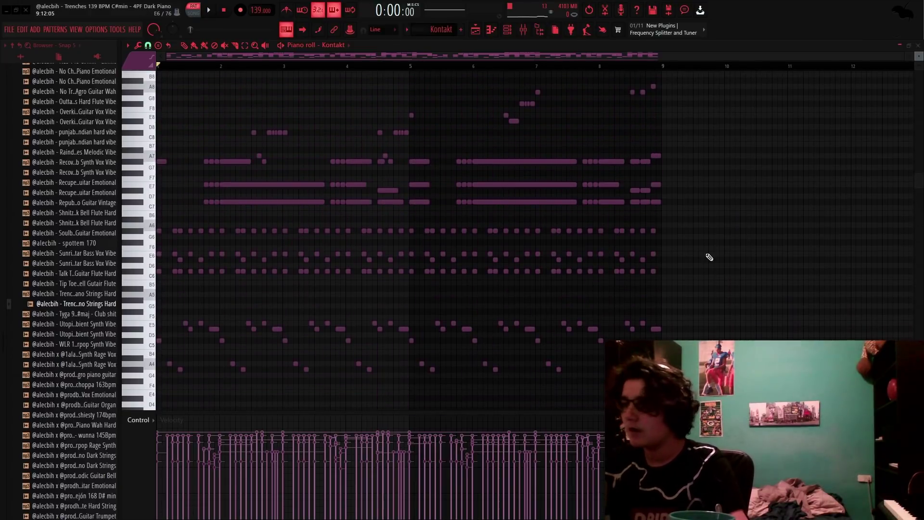
scroll(706, 281, "down", 7)
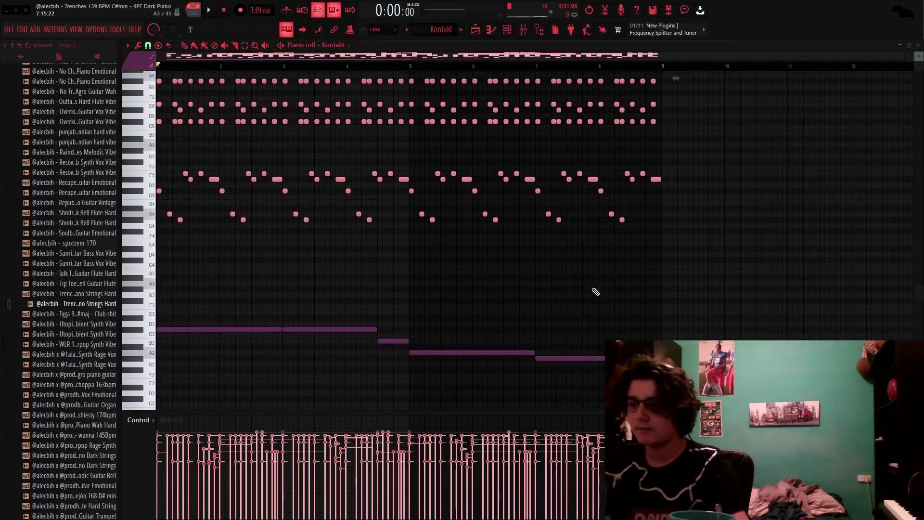
left_click_drag(657, 387, 57, 249)
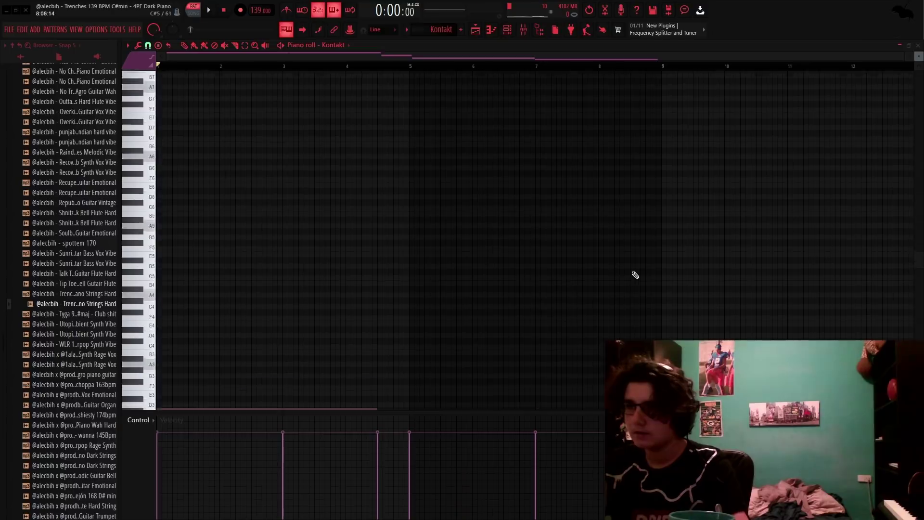
key("space")
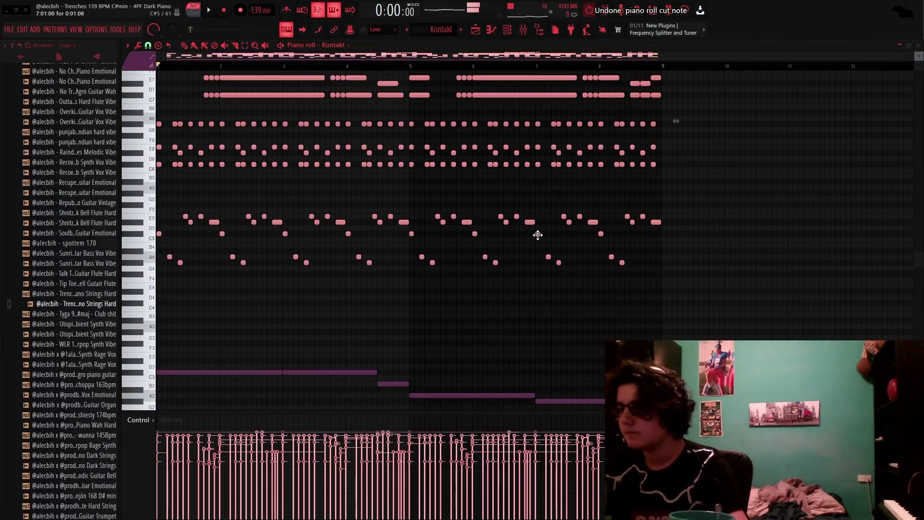
- Examine the pitches and lengths of the long bass notes across the eight-bar Kontakt pattern
scroll(537, 237, "down", 4)
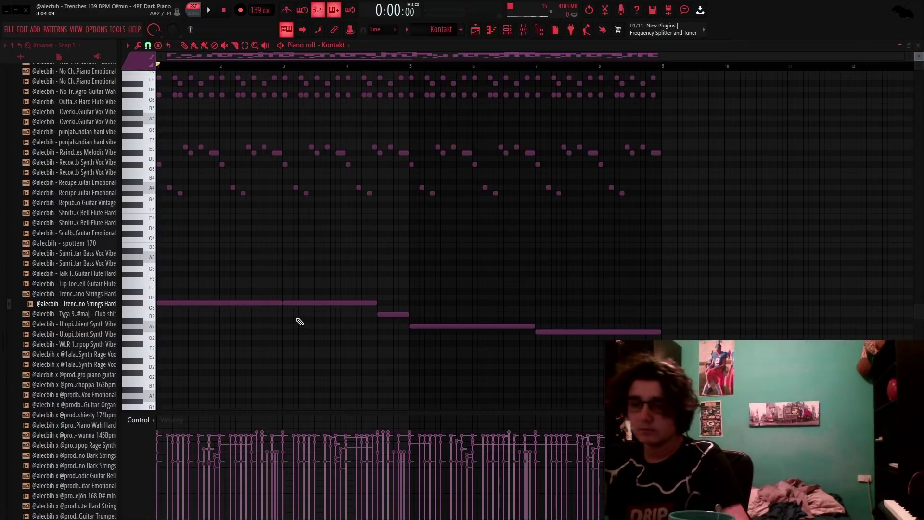
scroll(178, 303, "up", 3)
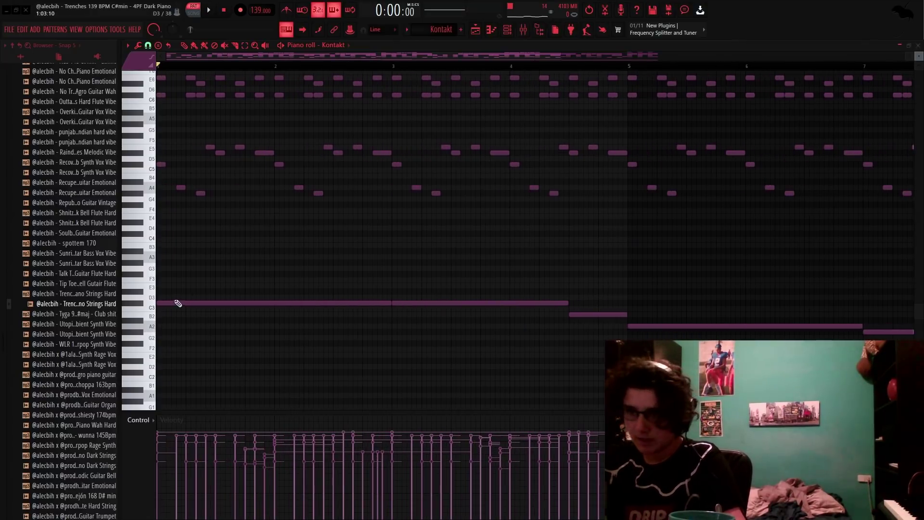
left_click_drag(222, 289, 476, 323)
scroll(474, 325, "down", 3)
left_click(394, 342, "ctrl")
scroll(388, 326, "up", 3)
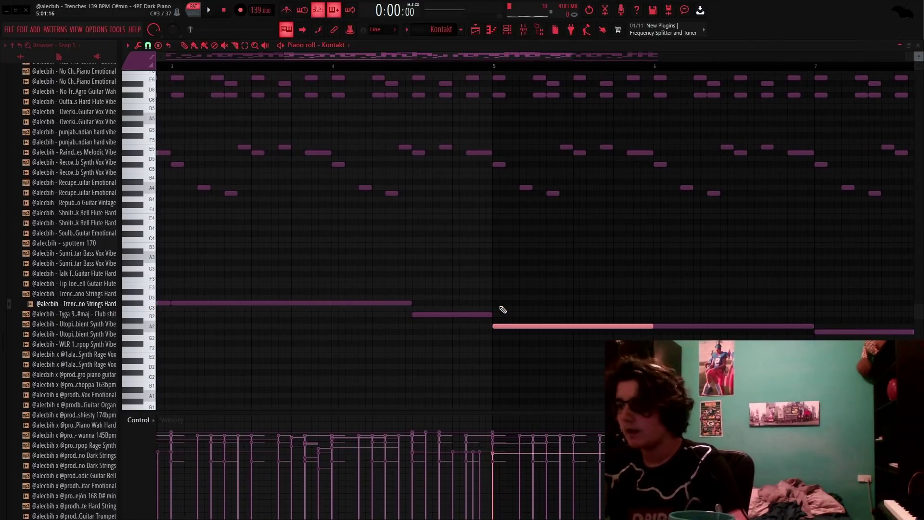
scroll(503, 310, "down", 3)
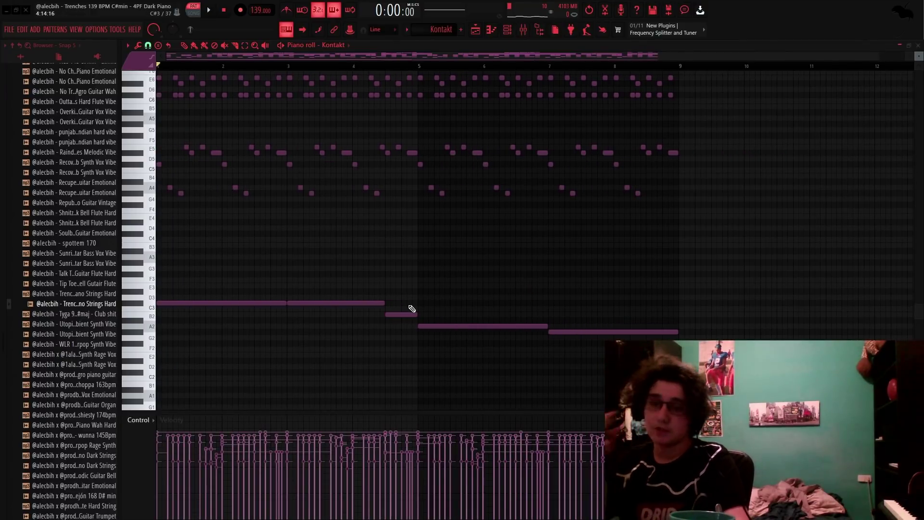
scroll(412, 309, "up", 3)
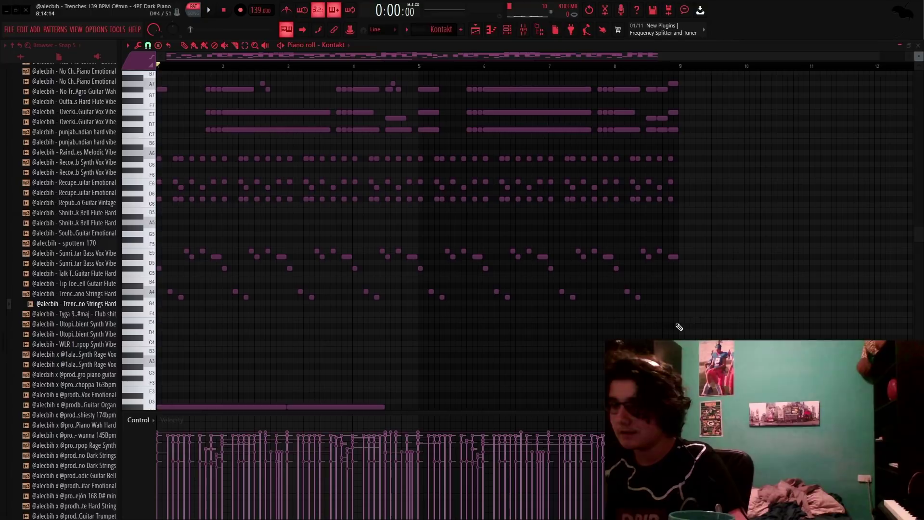
- Delete every note above the A4–E5 low melody and play back that melody with the bass
left_click_drag(750, 318, 16, 238)
scroll(540, 264, "up", 4)
scroll(541, 264, "down", 3)
left_click_drag(739, 344, 3, 250)
scroll(708, 271, "up", 1)
left_click_drag(723, 264, 3, 8)
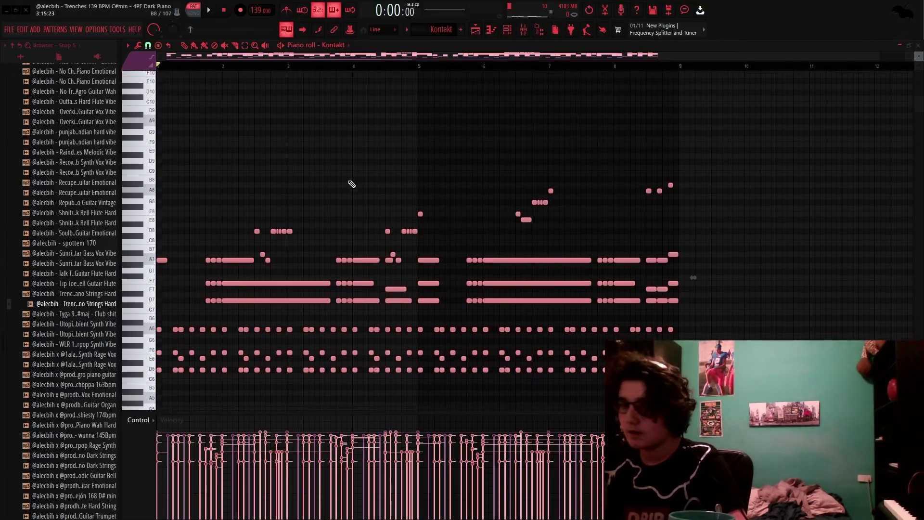
key("Delete")
scroll(363, 186, "down", 4)
key("space")
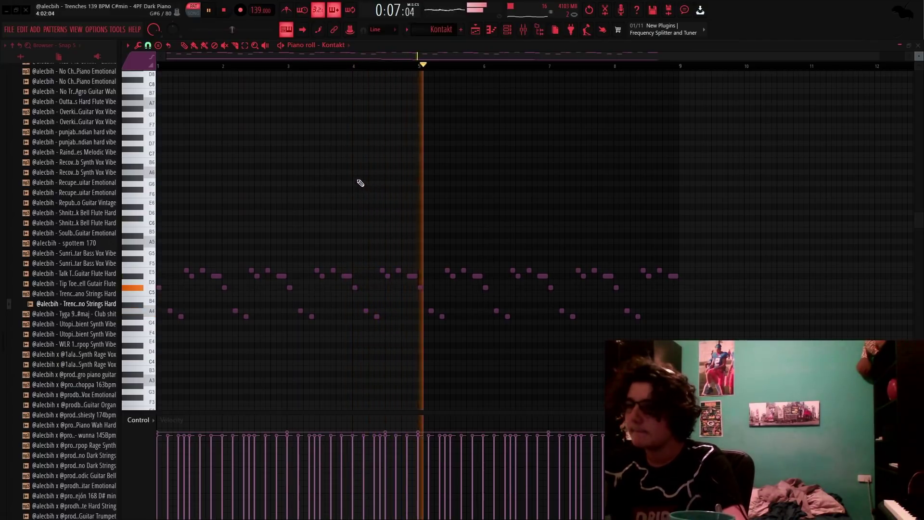
key("space")
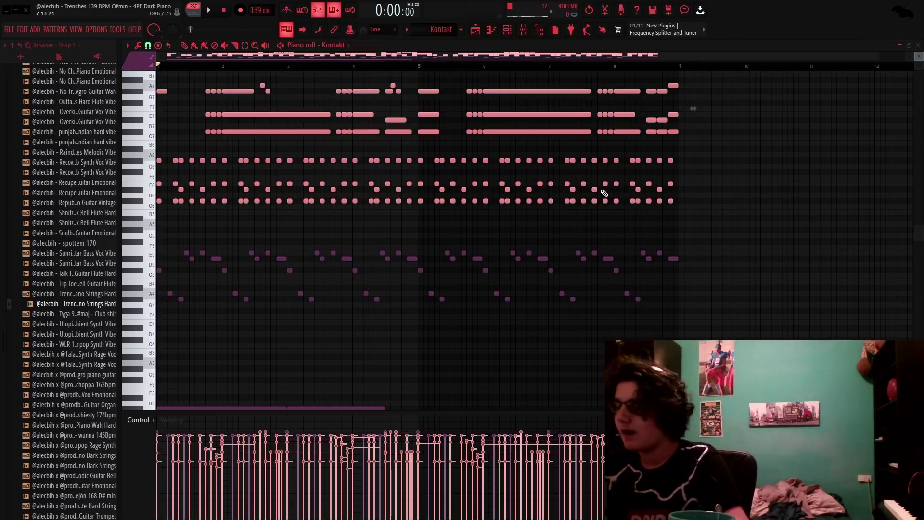
- Examine the upper chord and melody layers against the low melody, selecting each group in turn
scroll(614, 201, "up", 1)
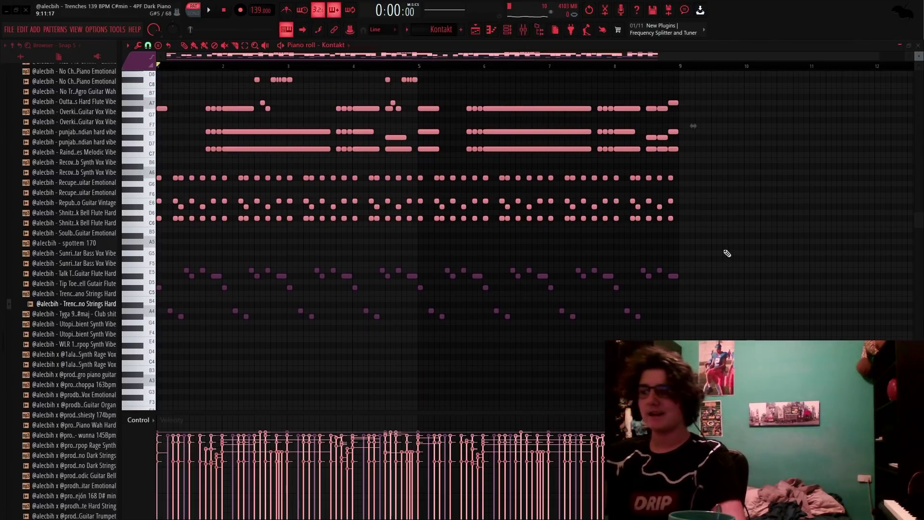
left_click_drag(725, 250, 155, 67)
scroll(674, 233, "down", 3)
left_click(797, 239, "ctrl")
scroll(793, 244, "down", 2)
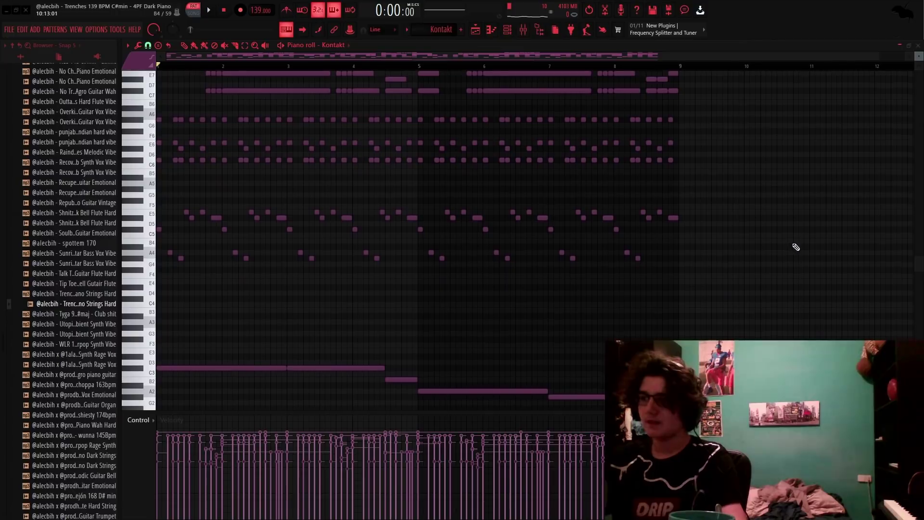
left_click_drag(654, 216, 74, 276)
left_click(435, 311, "ctrl")
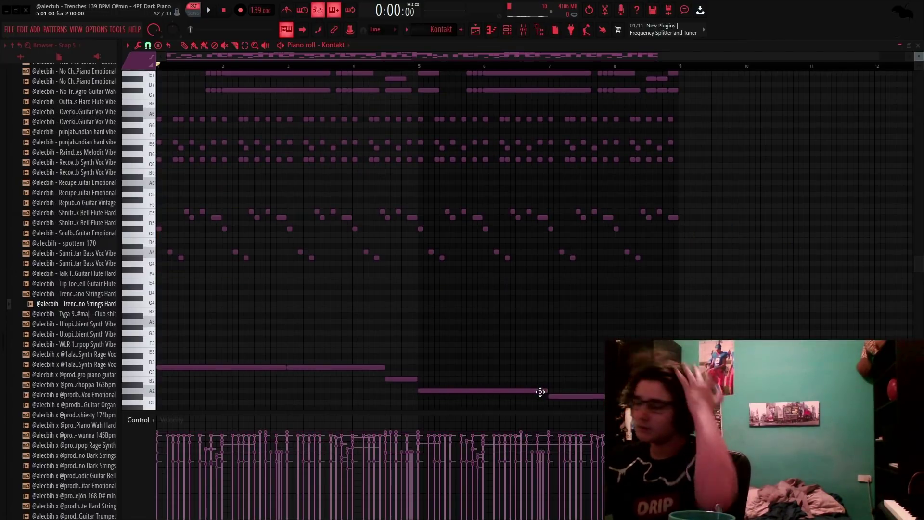
- Examine the long bass notes and the low melody above them, selecting each group in turn
scroll(501, 255, "up", 1)
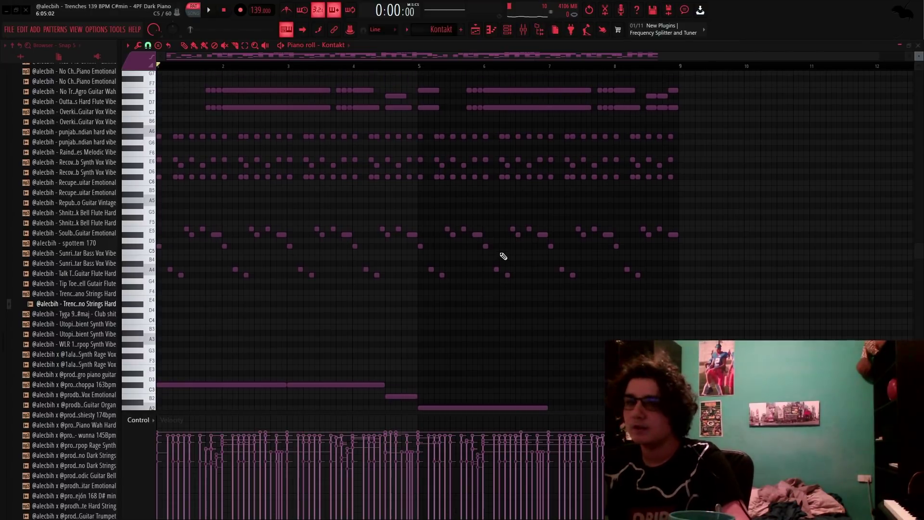
scroll(199, 263, "down", 3)
left_click_drag(174, 264, 768, 409)
left_click(383, 292, "ctrl")
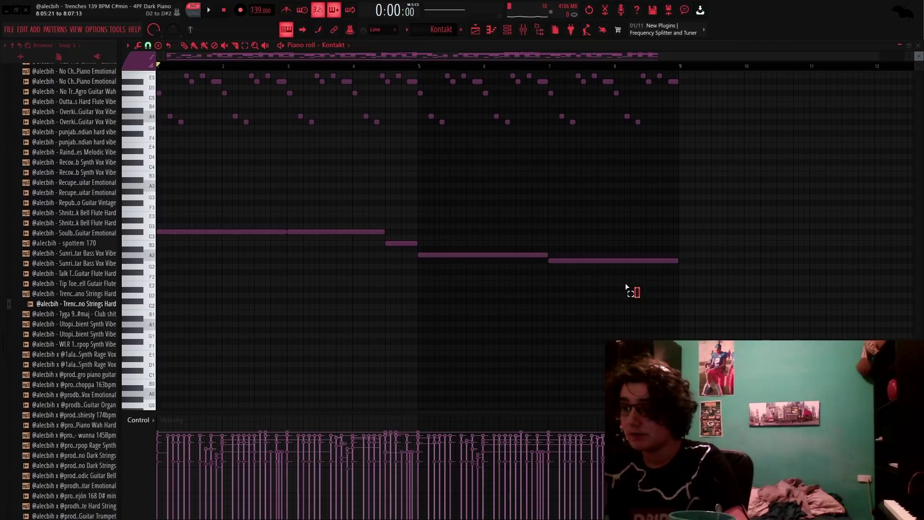
left_click_drag(634, 291, 435, 237)
scroll(467, 277, "up", 5)
left_click(518, 304, "ctrl")
left_click_drag(811, 280, 70, 164)
left_click(318, 231, "ctrl")
scroll(310, 235, "up", 1)
scroll(312, 238, "up", 2)
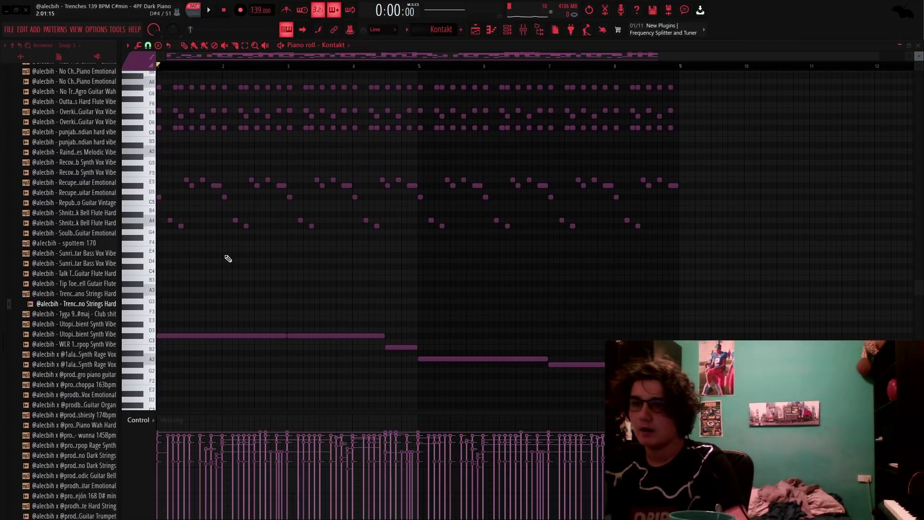
- Examine the lowest melody notes, the repeated middle chords and the top melody layer, selecting each group
left_click_drag(675, 281, 142, 226)
scroll(410, 266, "up", 4)
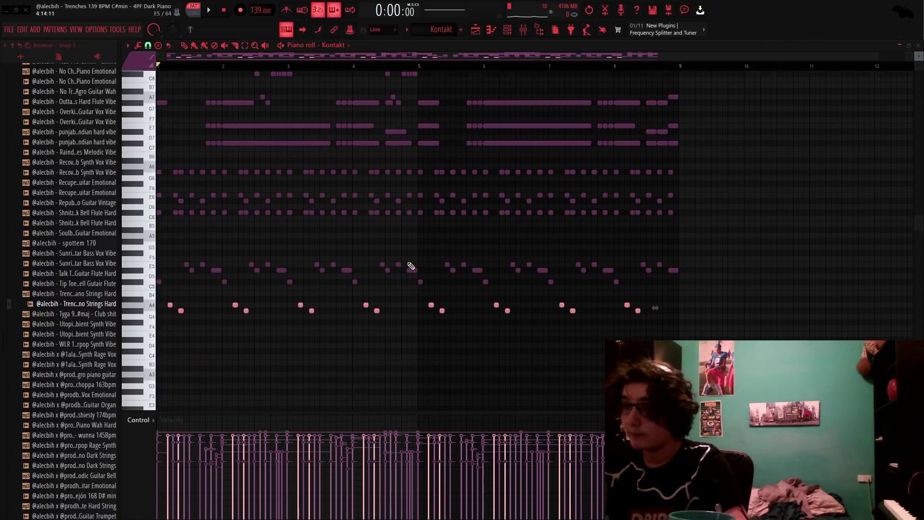
left_click_drag(701, 240, 102, 162)
left_click(278, 243, "ctrl")
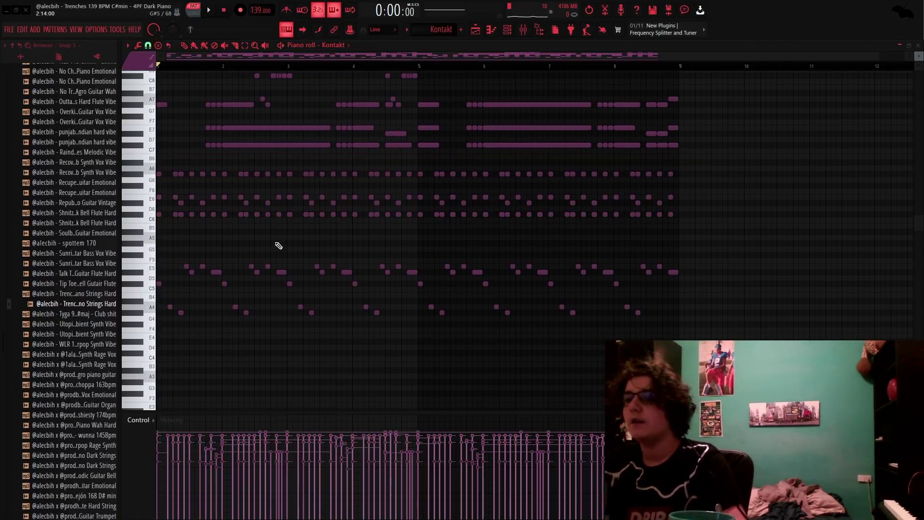
scroll(280, 245, "up", 3)
scroll(773, 181, "down", 2)
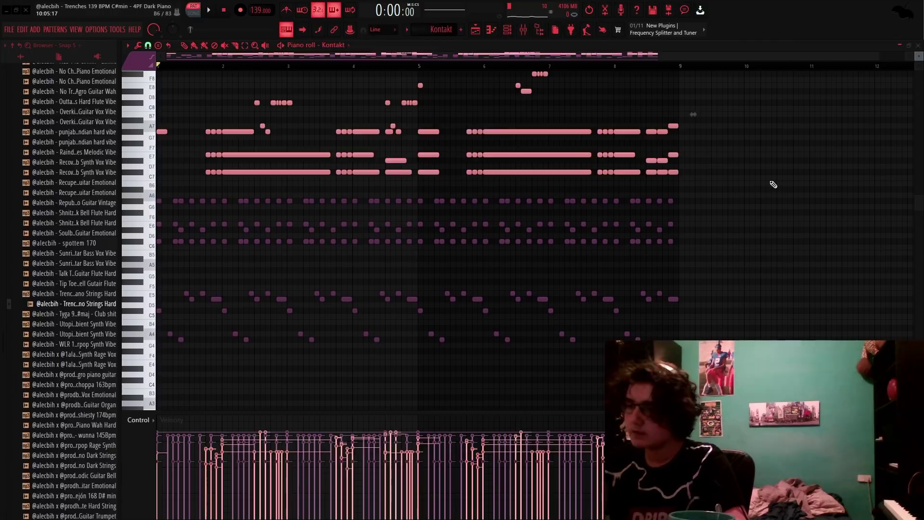
scroll(530, 249, "down", 3)
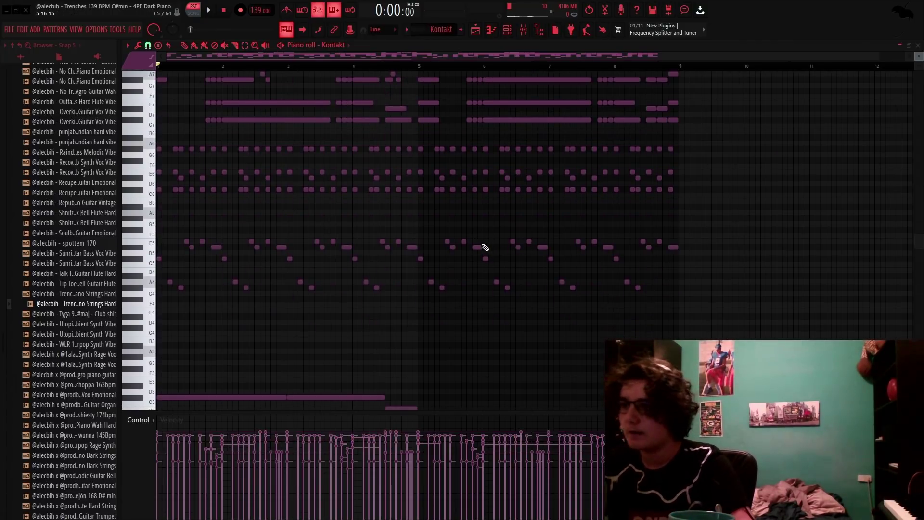
scroll(483, 247, "up", 2)
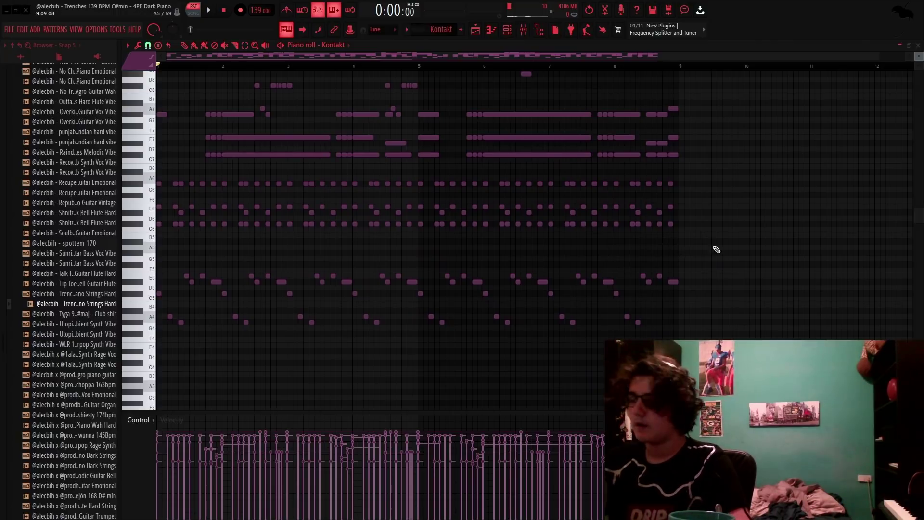
left_click_drag(717, 250, 101, 174)
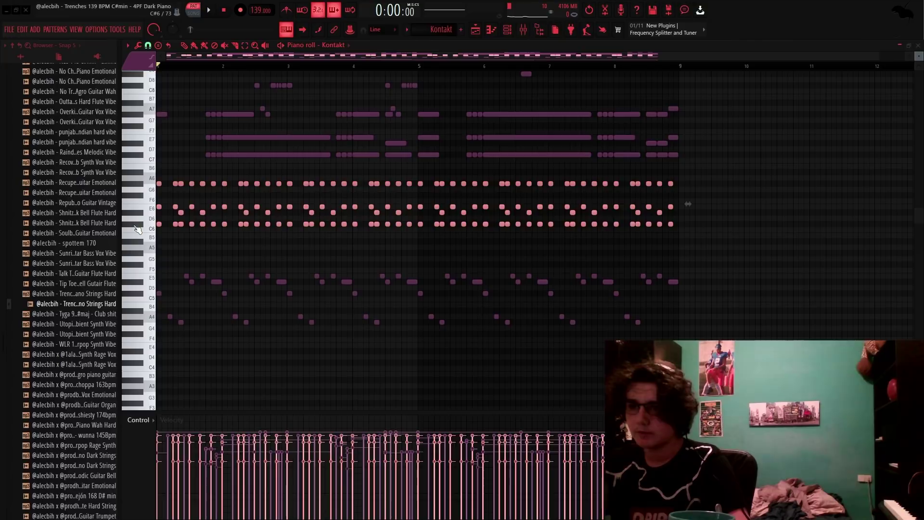
scroll(182, 235, "up", 3)
left_click(192, 245, "ctrl")
- Set the piano roll's snap to 1/3 beat and inspect the note spacing
scroll(192, 236, "down", 5)
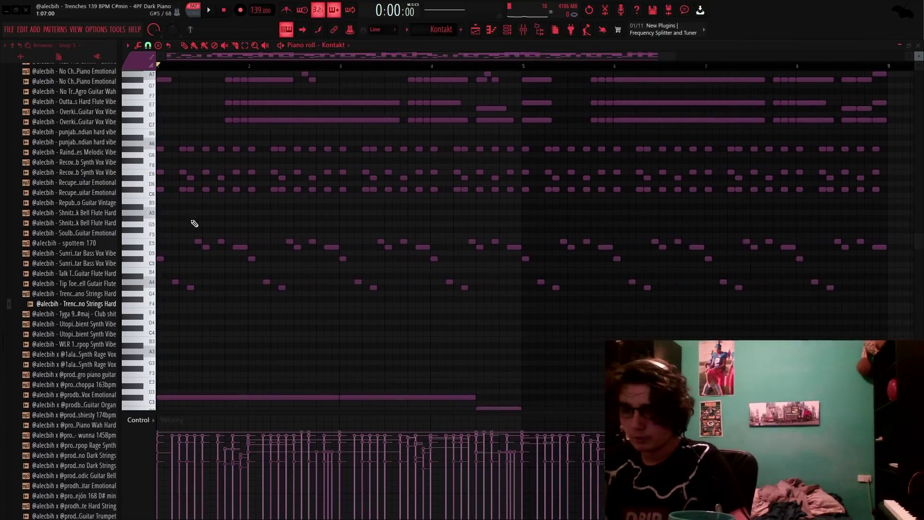
scroll(190, 223, "up", 3)
left_click(147, 47)
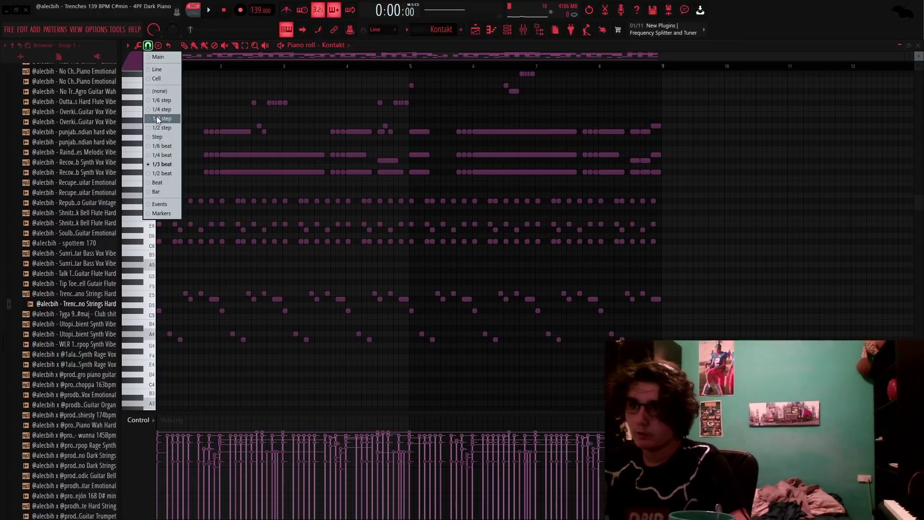
left_click(158, 166)
scroll(171, 260, "up", 4)
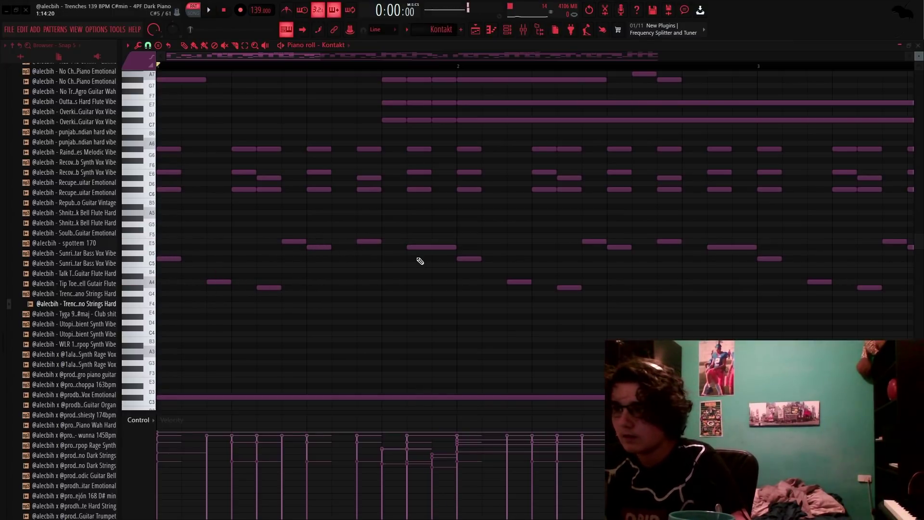
scroll(431, 260, "down", 4)
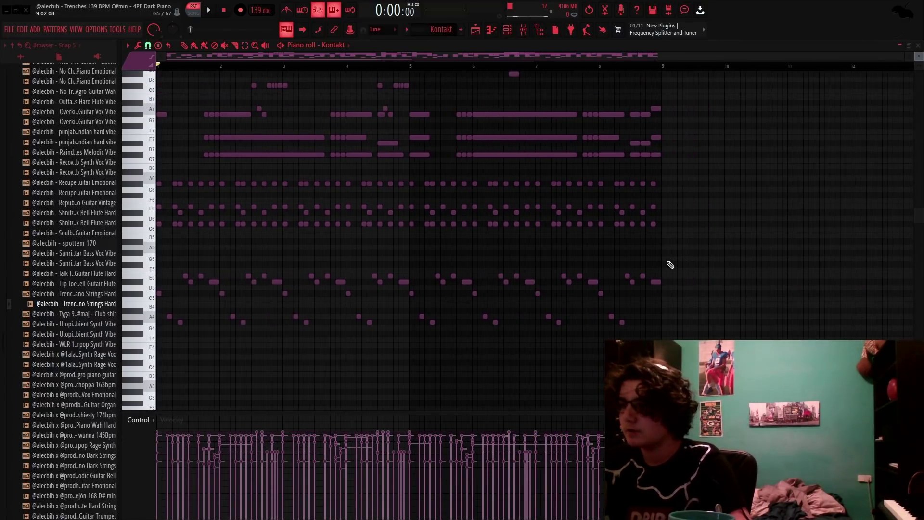
- Select the repeated middle chords and duplicate them into the empty bars after bar 9
left_click_drag(579, 233, 177, 159)
key("space")
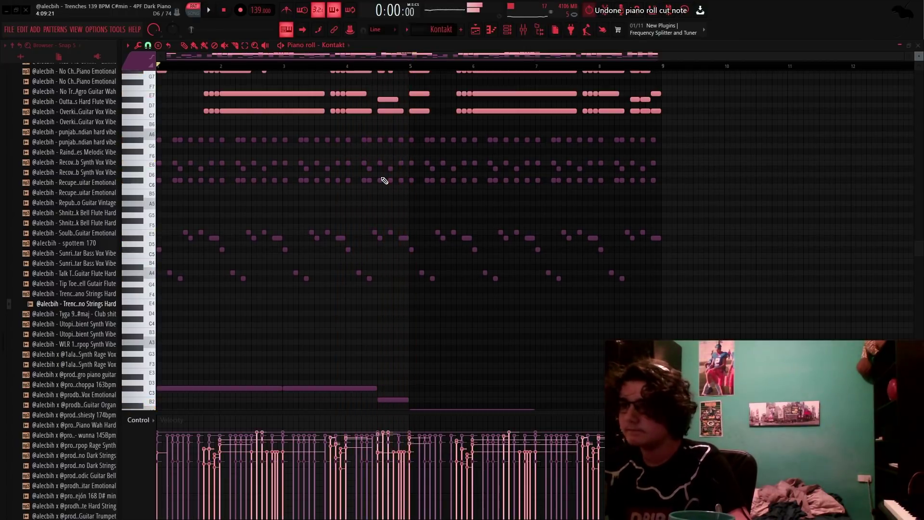
left_click_drag(755, 274, 156, 148)
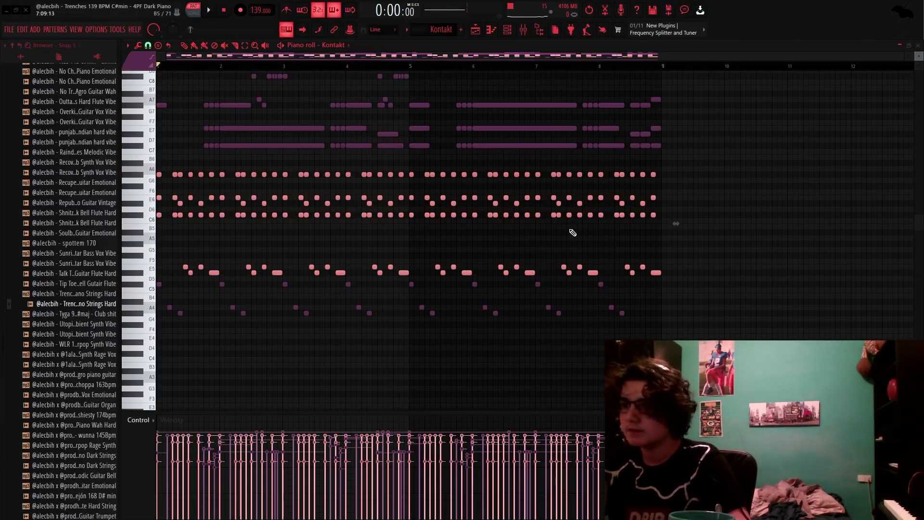
left_click_drag(730, 252, 156, 167)
key("ctrl+b")
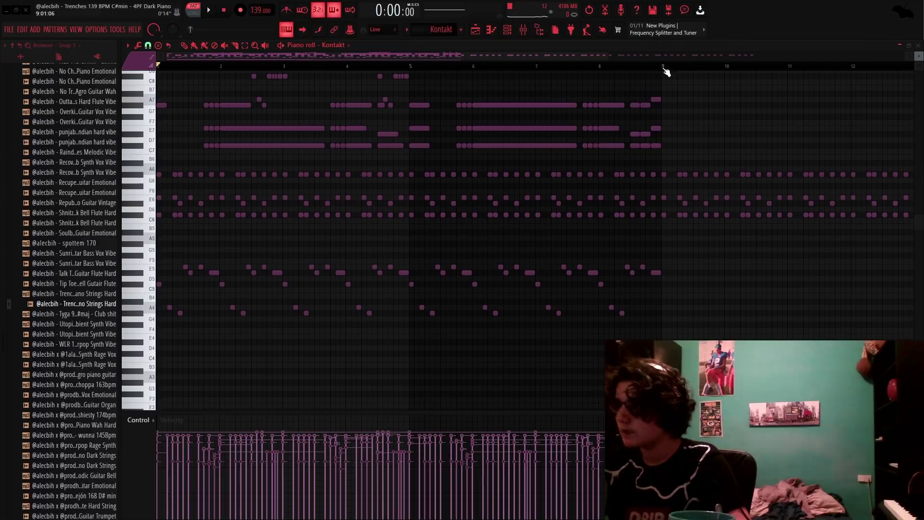
- Play the duplicated middle chords on their own and examine their notes around bars 12 to 14
scroll(695, 117, "down", 2)
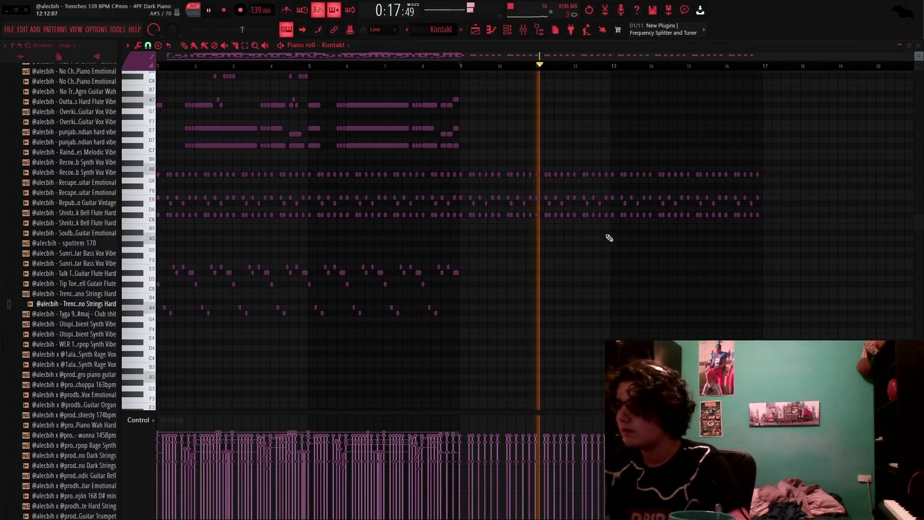
scroll(542, 231, "up", 5)
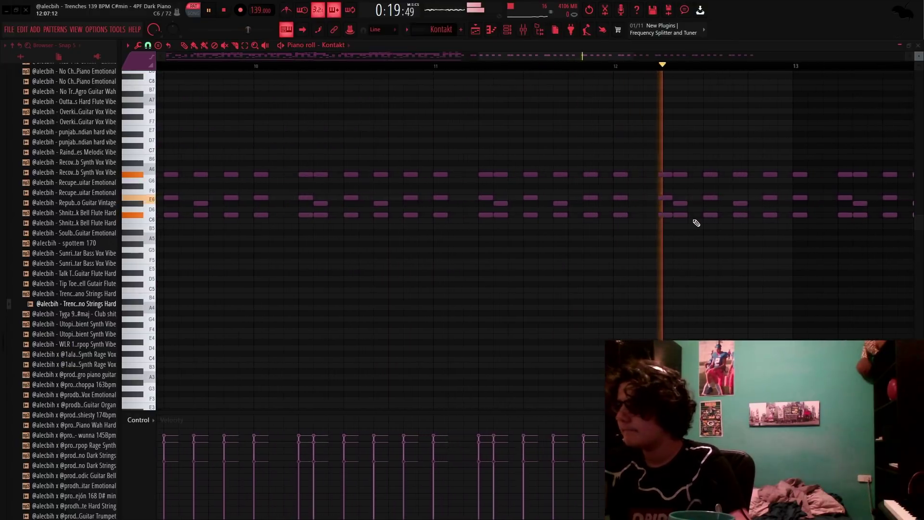
right_click(698, 221, "ctrl")
left_click_drag(917, 57, 917, 76)
scroll(745, 207, "up", 5)
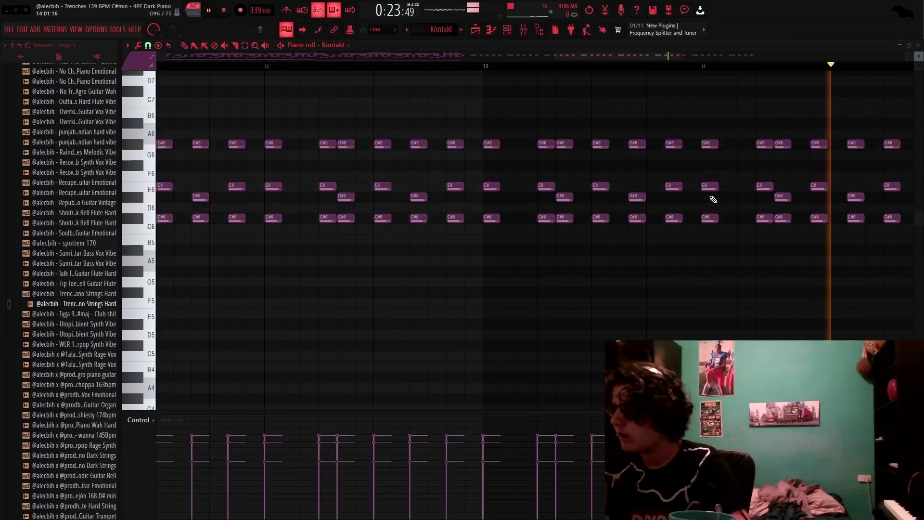
- Stop playback and delete the duplicated middle chords past bar 9
scroll(716, 193, "down", 6)
key("space")
left_click_drag(805, 254, 460, 65, "ctrl")
key("Delete")
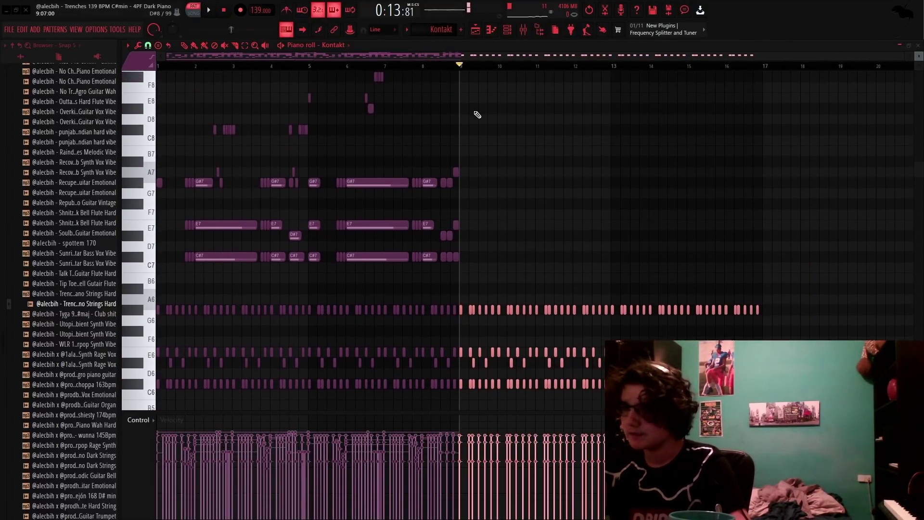
- Select the low melody notes and compare them with the chord layers above
scroll(536, 180, "down", 4)
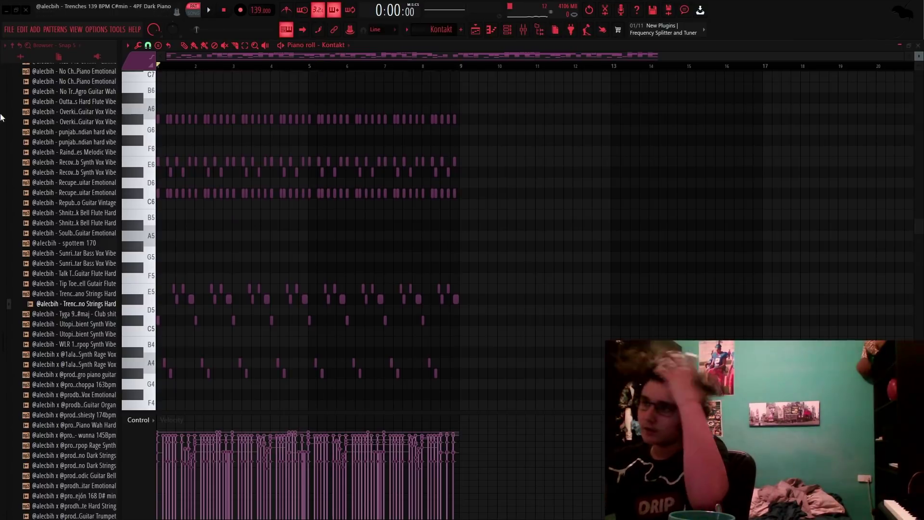
scroll(487, 313, "down", 4)
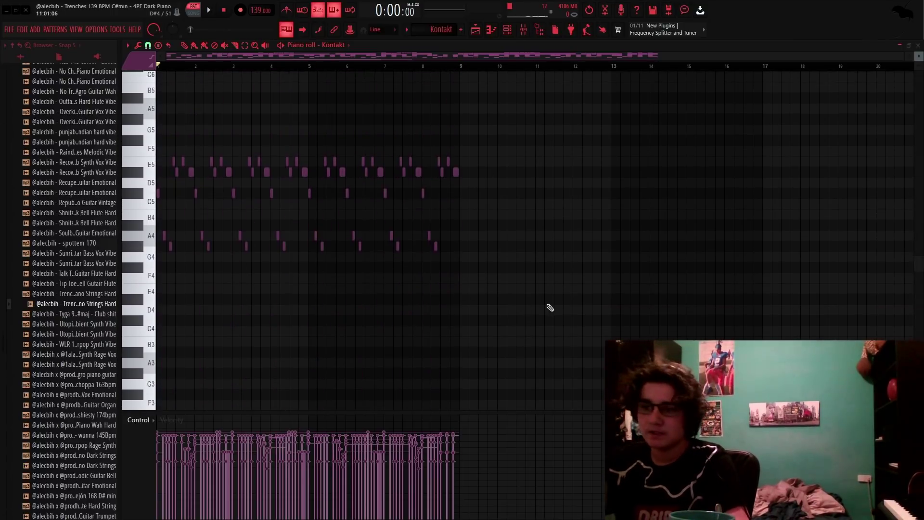
left_click_drag(550, 308, 154, 156, "ctrl")
scroll(510, 248, "up", 4)
scroll(540, 247, "up", 5)
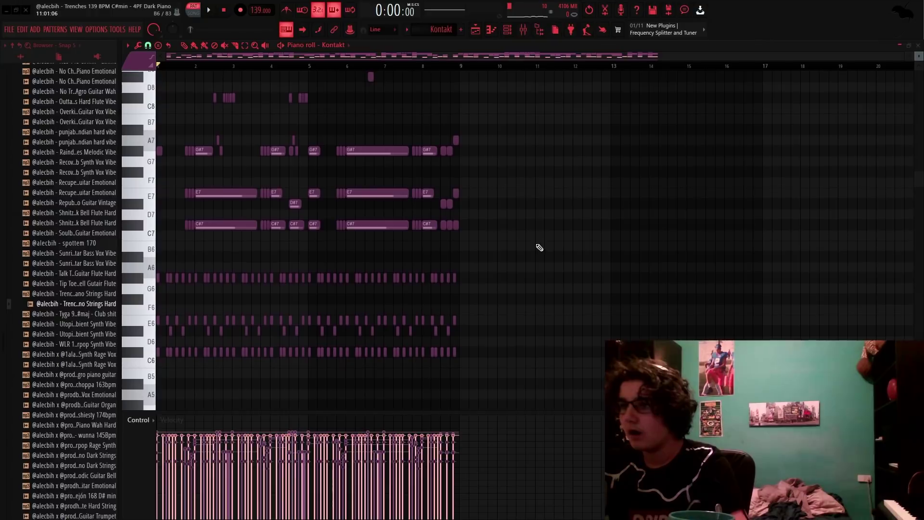
- Select the upper chord layer, play its opening and examine its rhythm across the eight bars, ending with nothing selected
left_click_drag(371, 221, 155, 135)
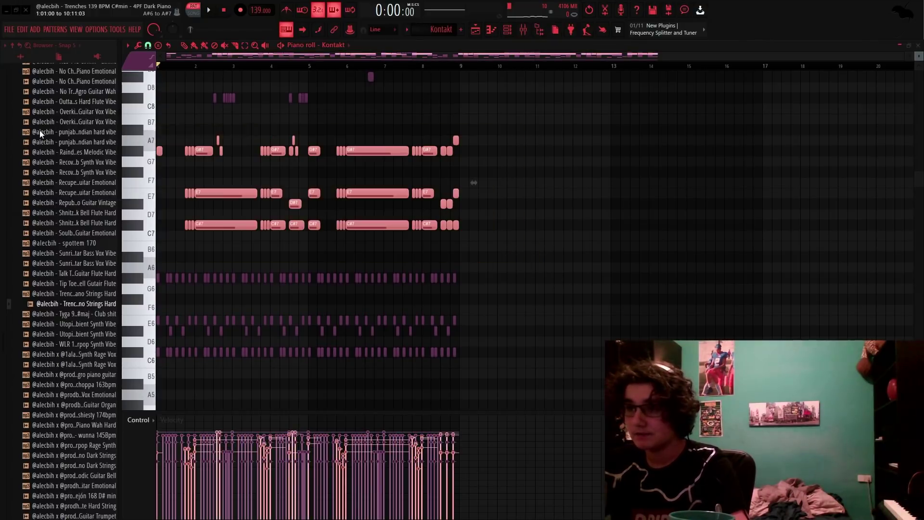
scroll(183, 184, "up", 3)
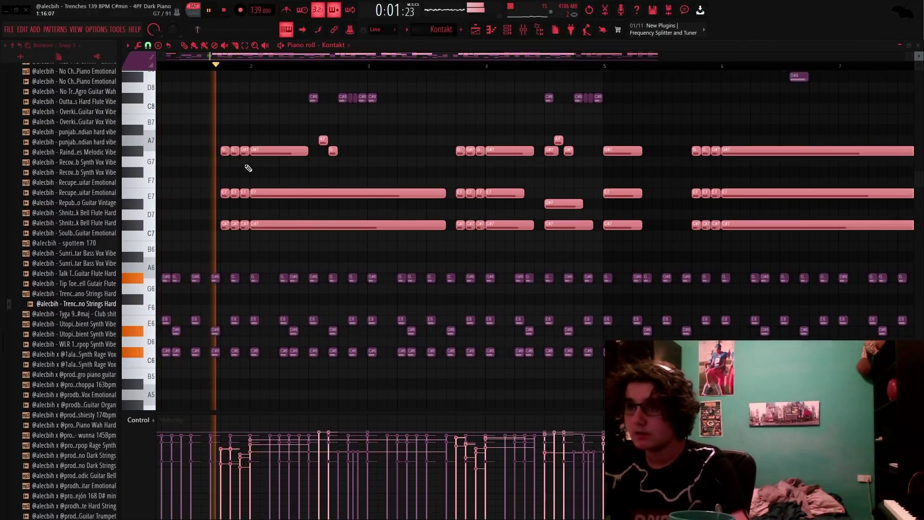
key("space")
scroll(274, 162, "down", 2)
scroll(346, 178, "up", 2)
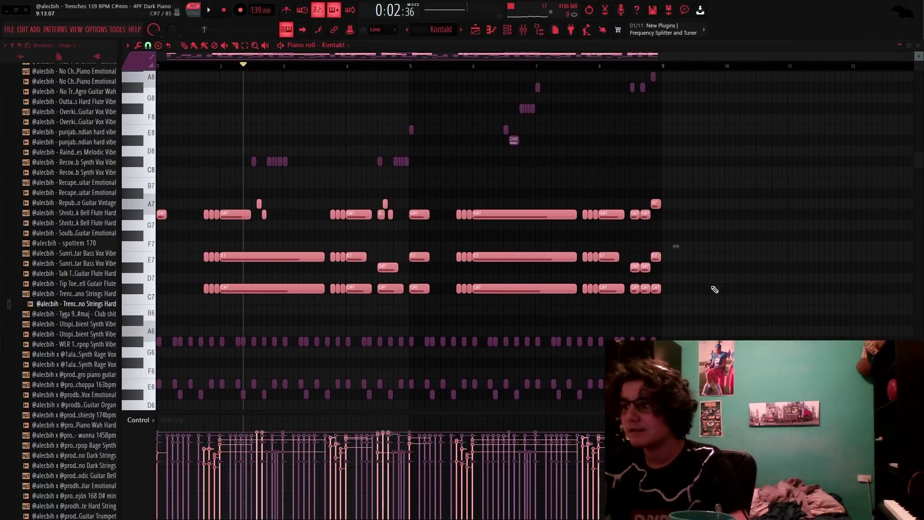
left_click_drag(711, 314, 156, 205)
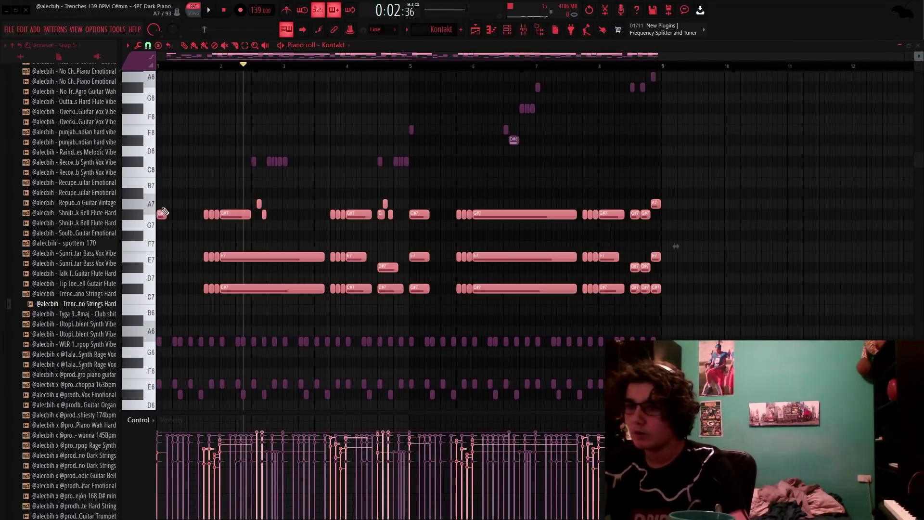
left_click(897, 291)
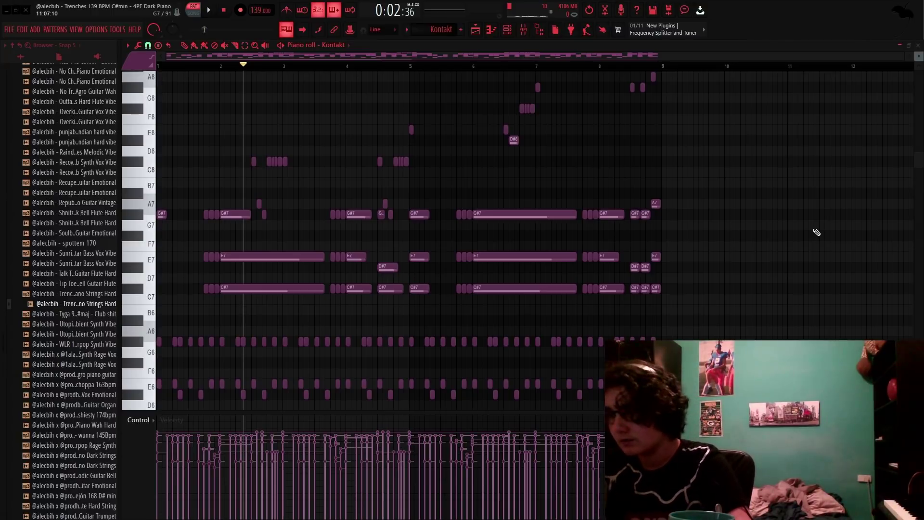
- Examine the first upper chord group before bar 2, selecting its G#7 and E7 notes
scroll(809, 246, "down", 3)
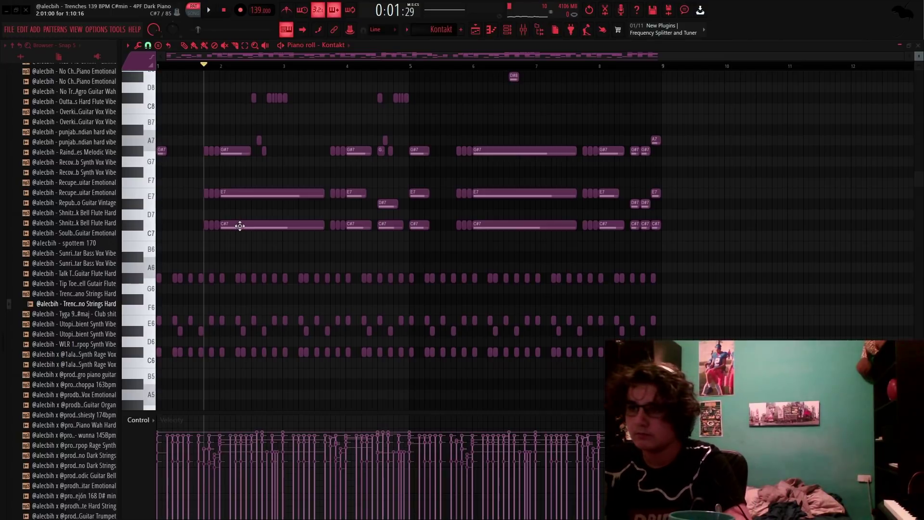
left_click(238, 225, "ctrl")
scroll(230, 225, "up", 3)
left_click_drag(180, 167, 250, 247)
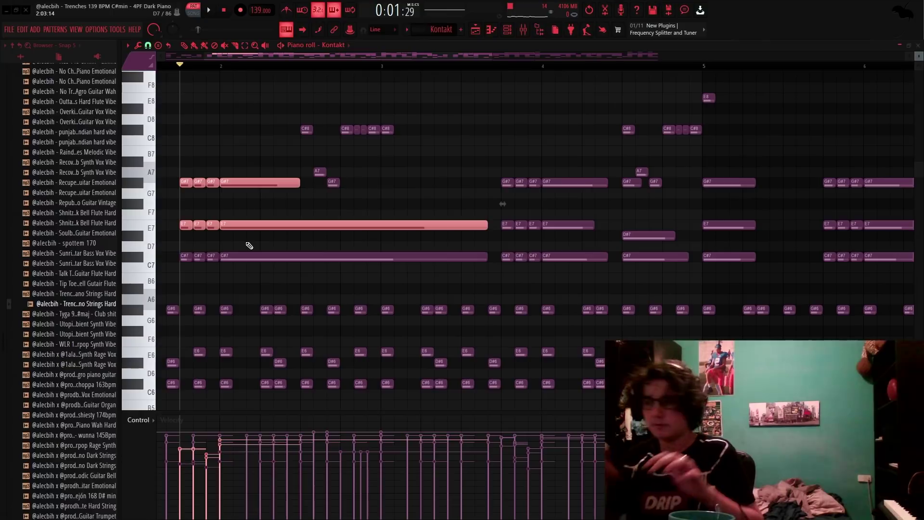
scroll(250, 245, "down", 3)
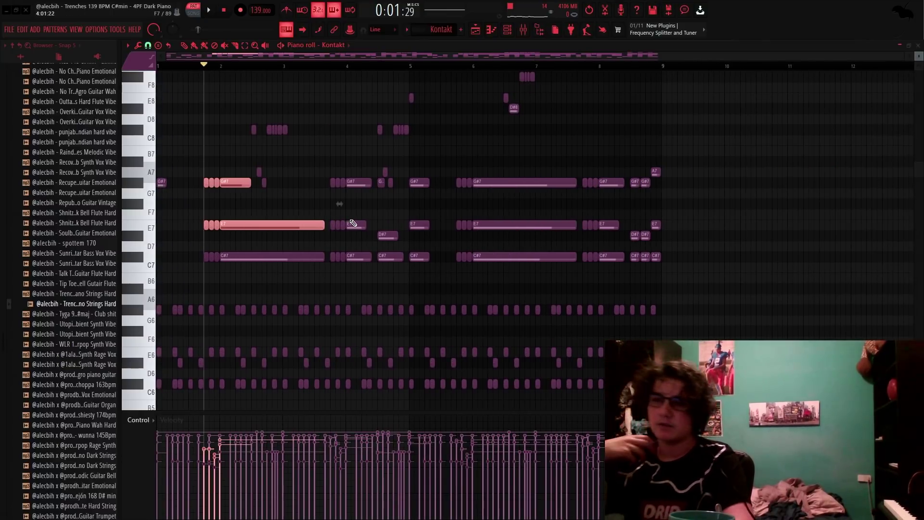
- Clear the chord selection and examine the top melody notes above the upper chords
scroll(354, 224, "up", 5)
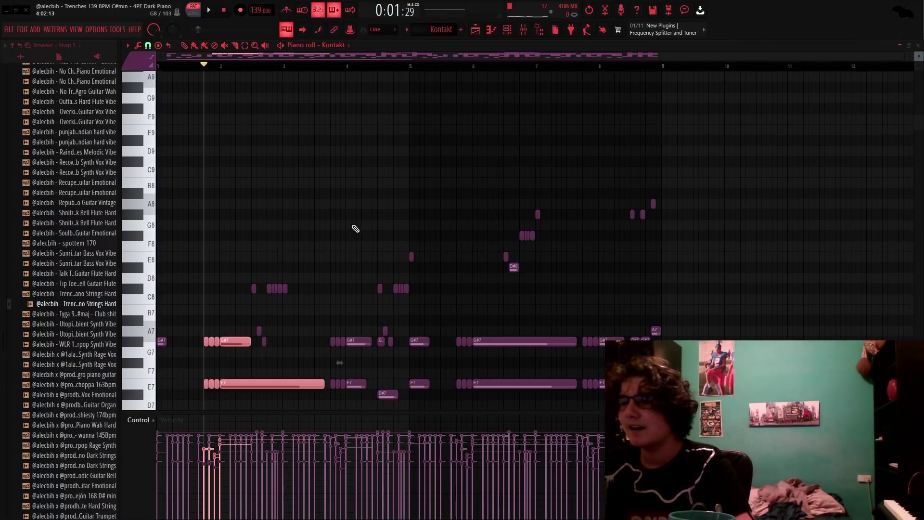
left_click(356, 228, "ctrl")
scroll(560, 230, "down", 3)
left_click_drag(668, 198, 158, 72)
scroll(392, 244, "down", 3)
- Play the piano pattern and follow the top melody over the upper chords through bar 7
key("space")
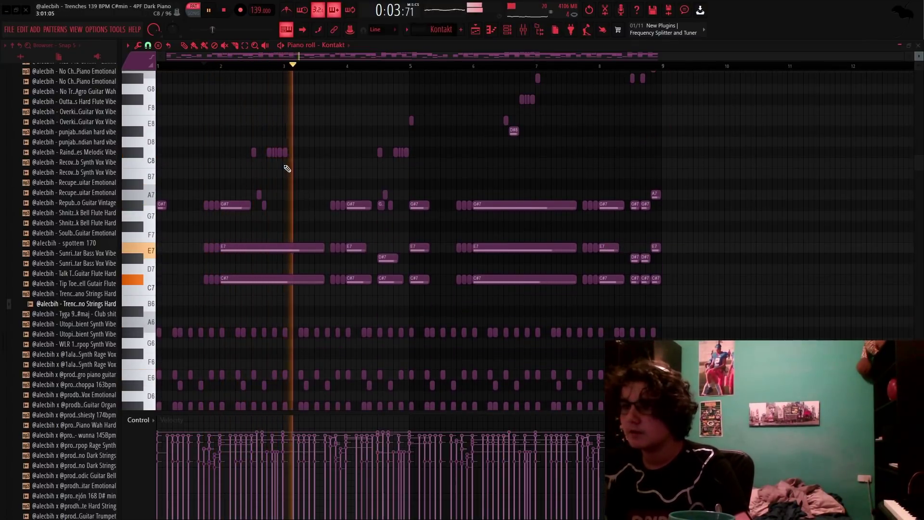
scroll(400, 181, "up", 4)
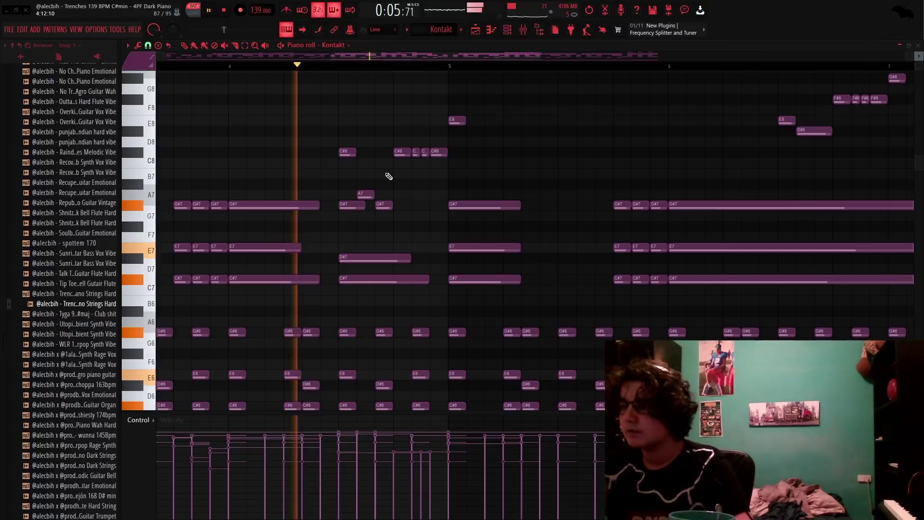
scroll(475, 160, "down", 2)
scroll(495, 161, "down", 2)
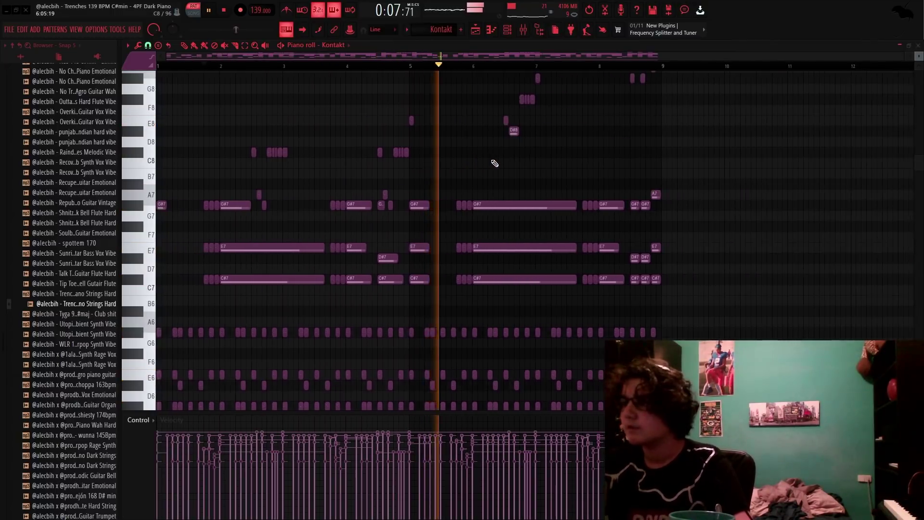
scroll(541, 182, "up", 2)
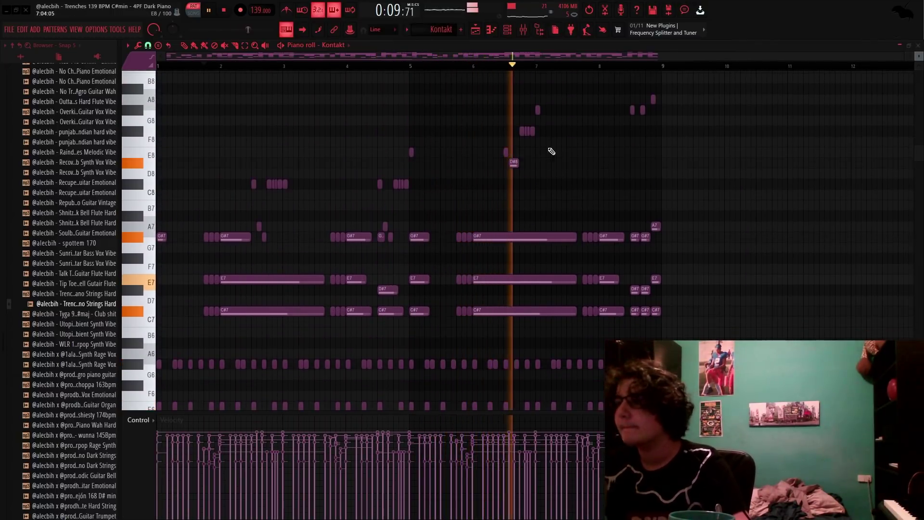
scroll(588, 147, "up", 3)
key("space")
- Set the piano roll's snap to Step and play the short repeated C#8 notes leading into bar 5
scroll(378, 262, "up", 4)
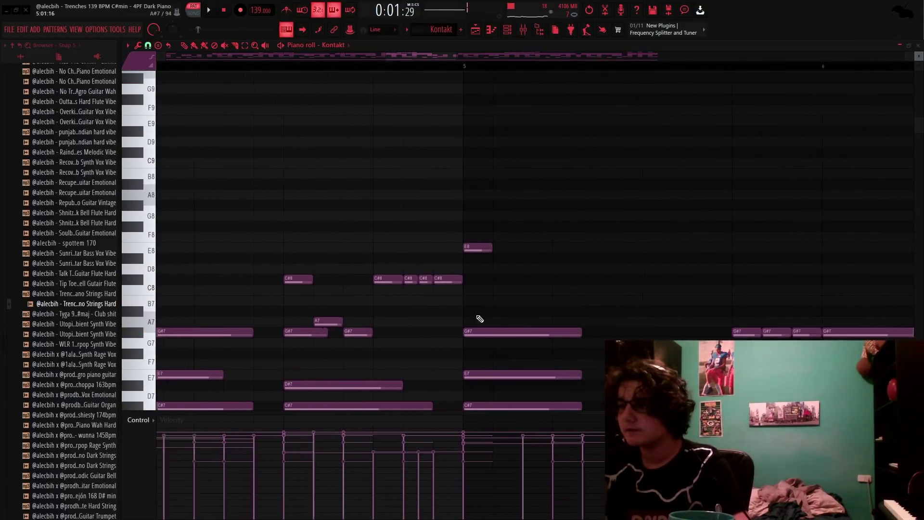
left_click(147, 45)
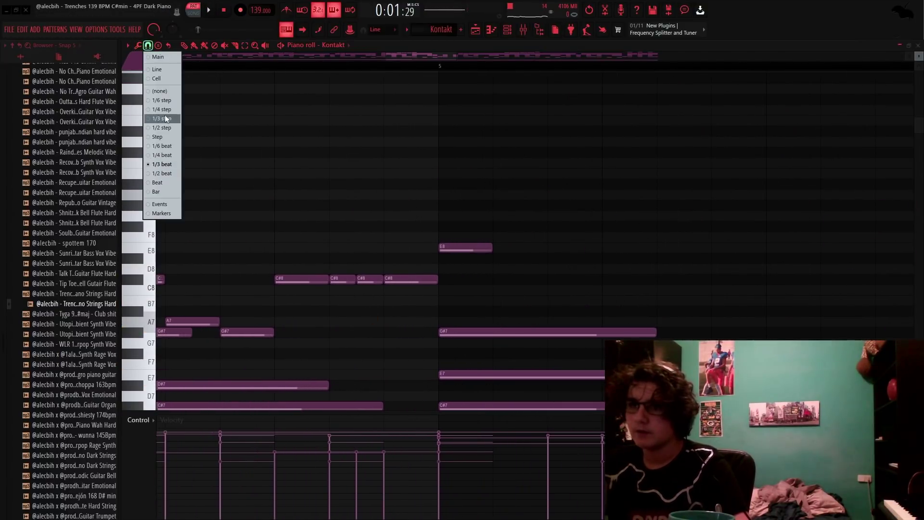
left_click(158, 140)
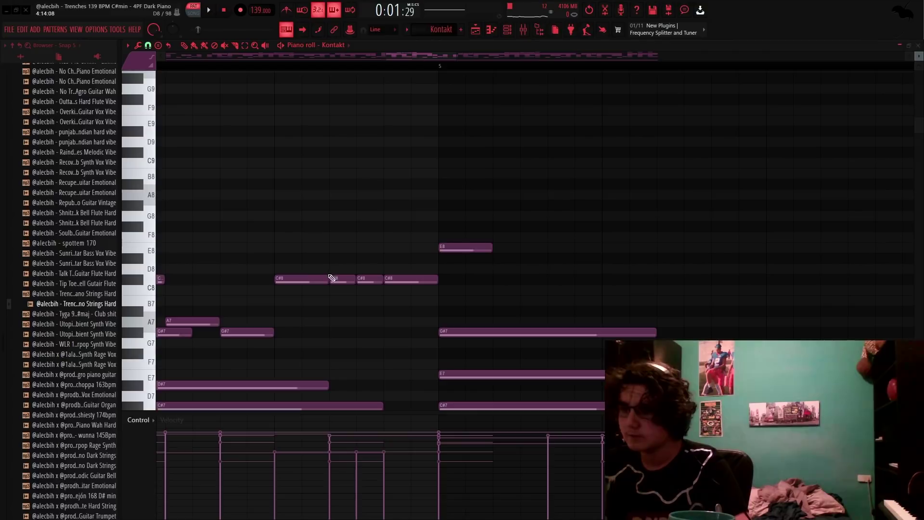
key("space")
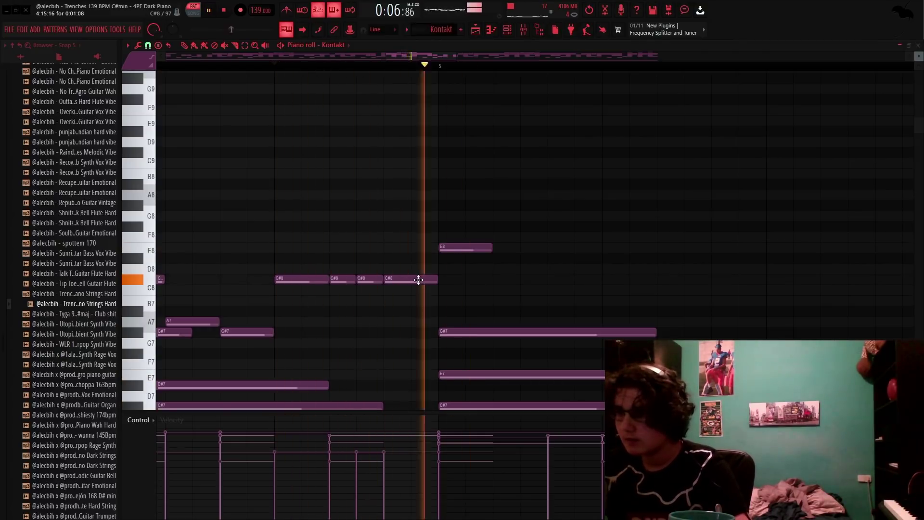
scroll(419, 280, "down", 5)
key("space")
left_click(340, 67)
key("space")
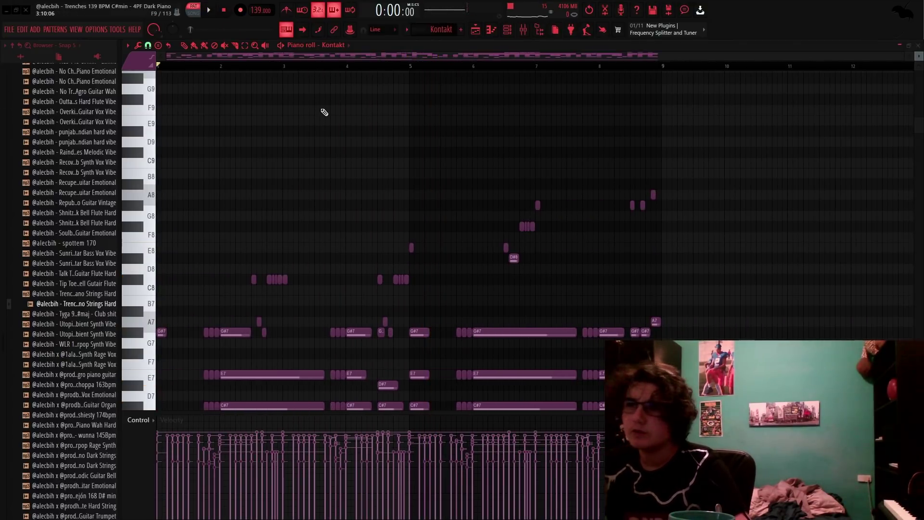
- Inspect the piano's mixer effects on Insert 1, opening ValhallaVintageVerb and Fruity parametric EQ 2
scroll(326, 111, "down", 2)
left_click(523, 31)
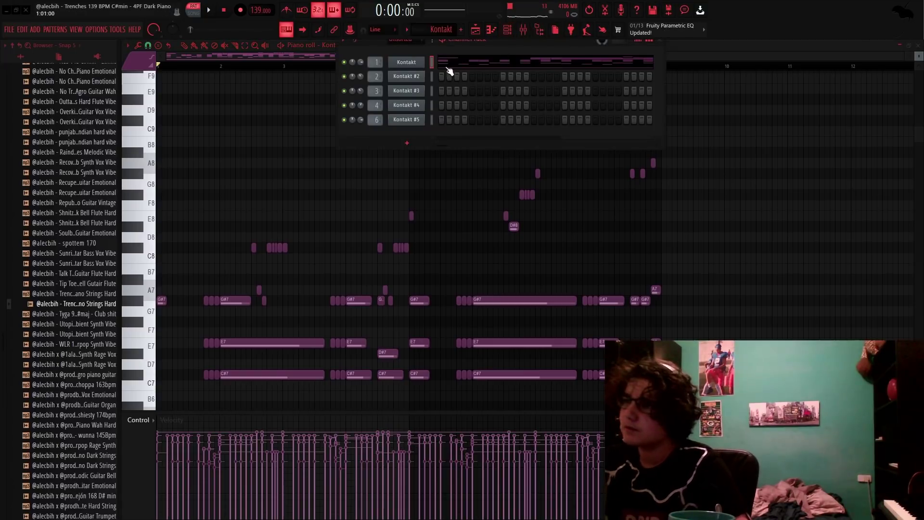
left_click(539, 29)
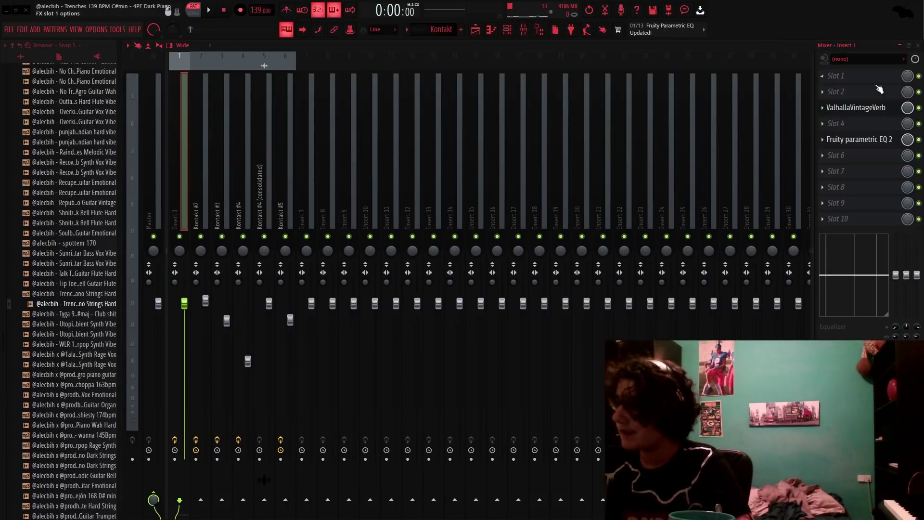
left_click(875, 106)
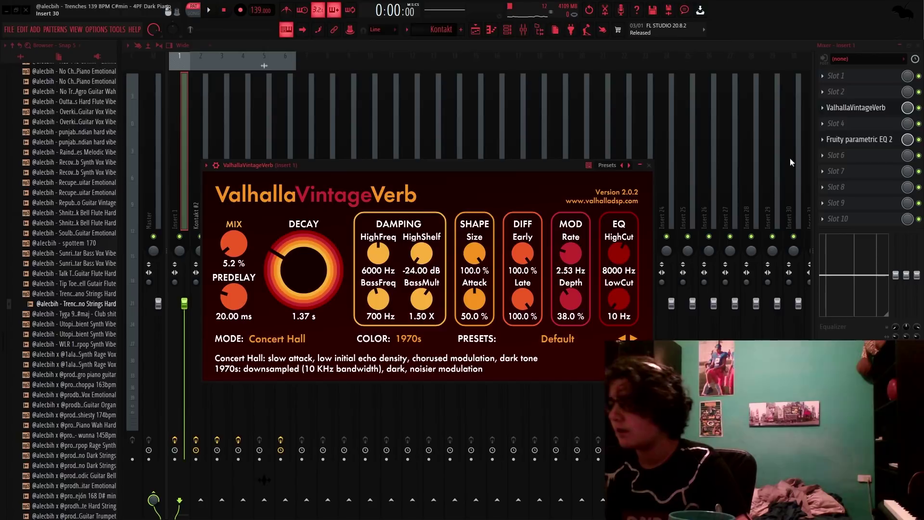
left_click(857, 140)
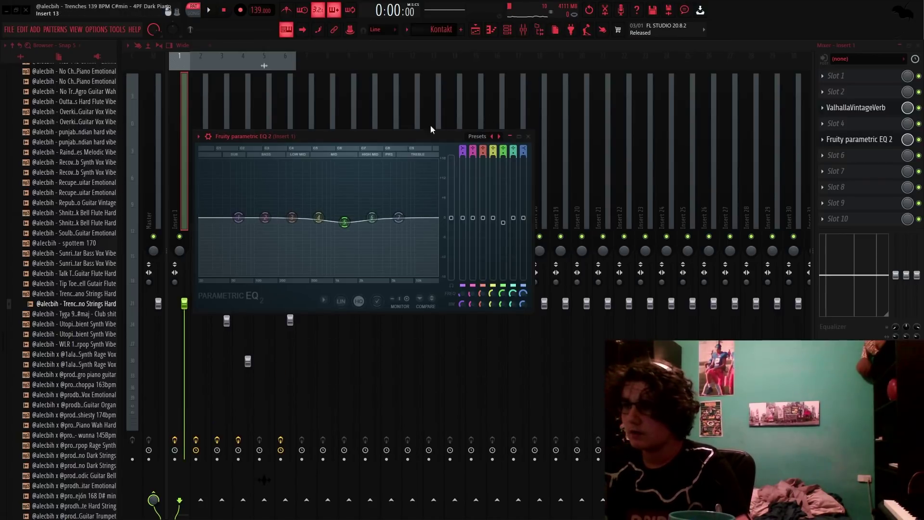
left_click_drag(385, 136, 539, 163)
- Open the Kontakt #2 pattern from Track 4 of the playlist in the piano roll
left_click(475, 29)
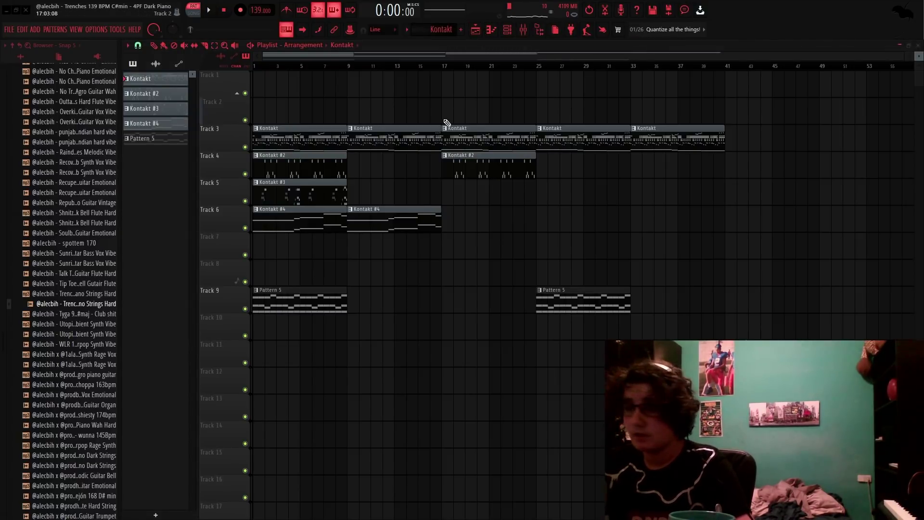
scroll(189, 250, "up", 8)
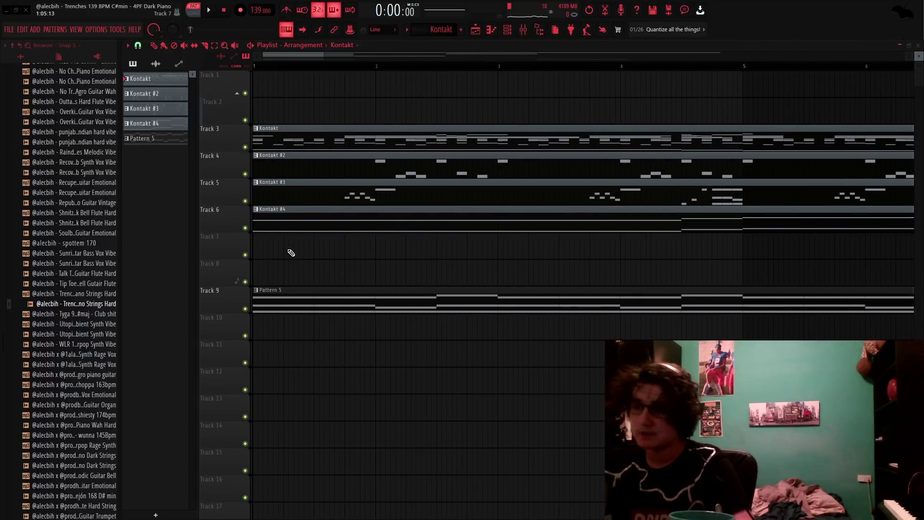
double_click(320, 176)
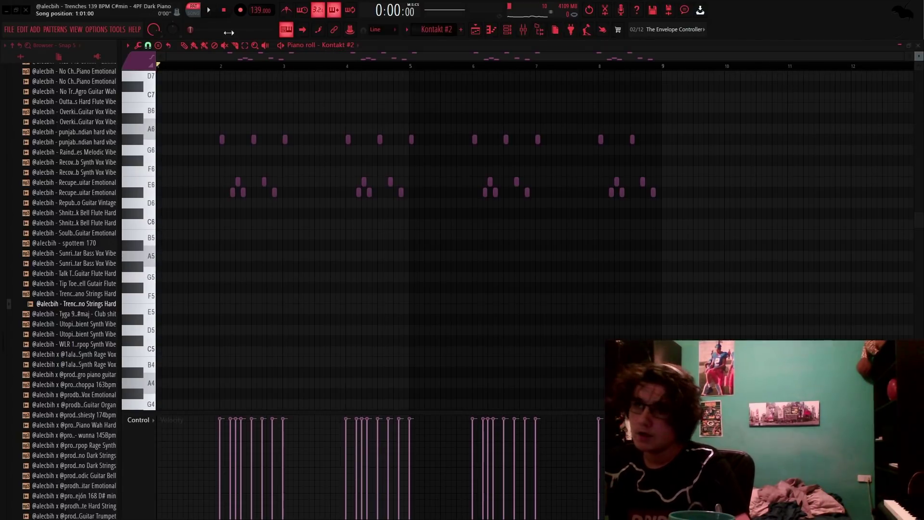
- Check the instrument loaded on the Kontakt #2 channel and play its pattern through bars 1 to 4
left_click(507, 30)
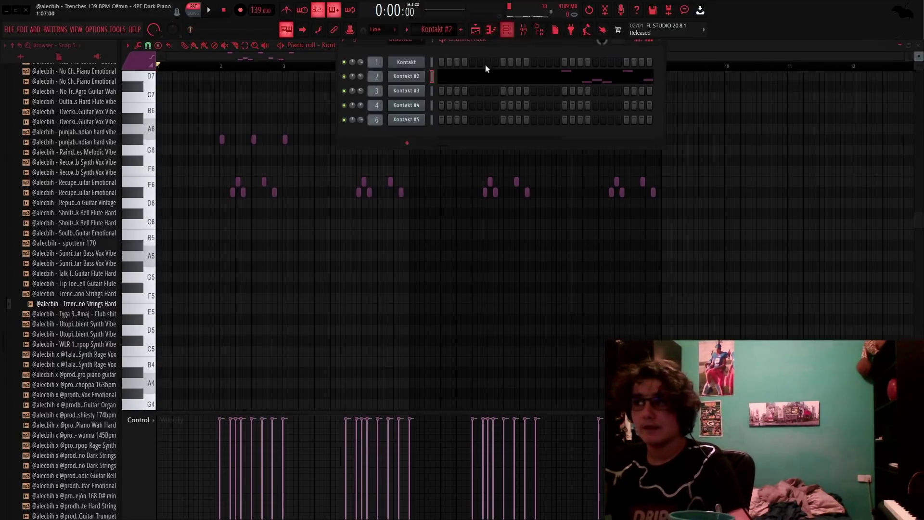
left_click(409, 77)
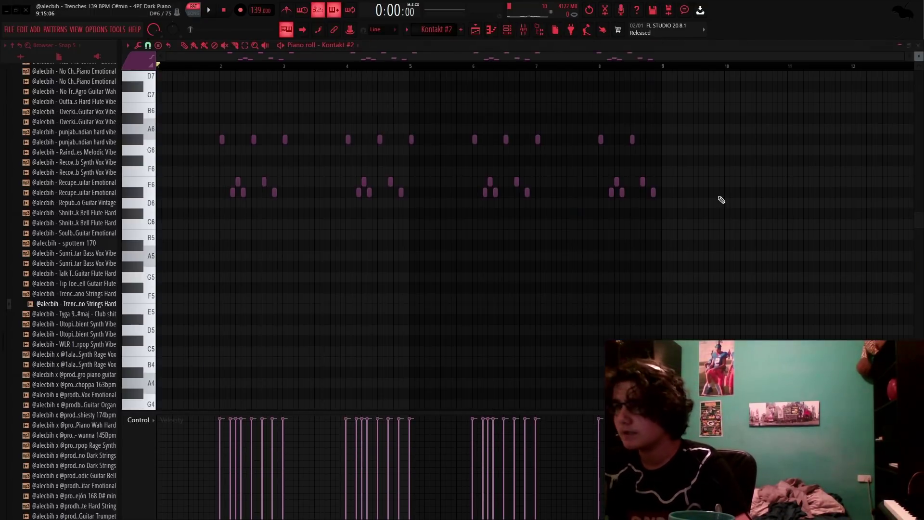
key("space")
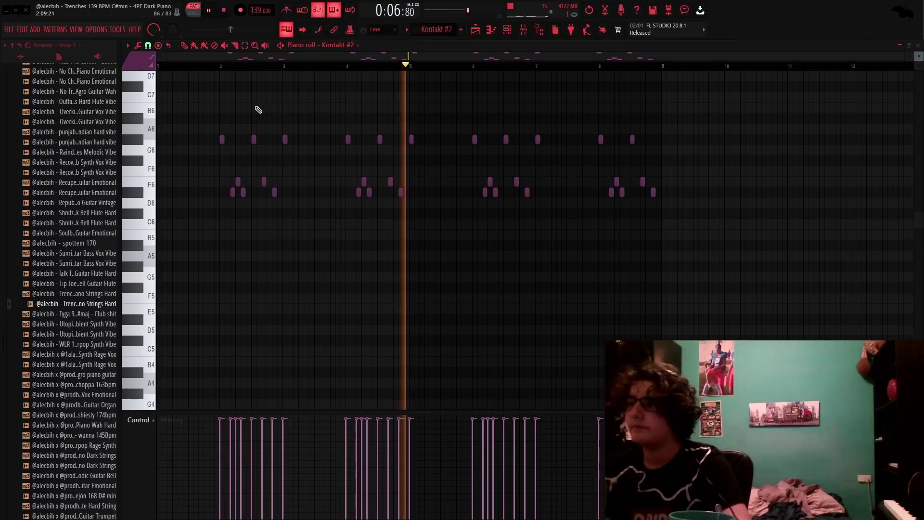
key("space")
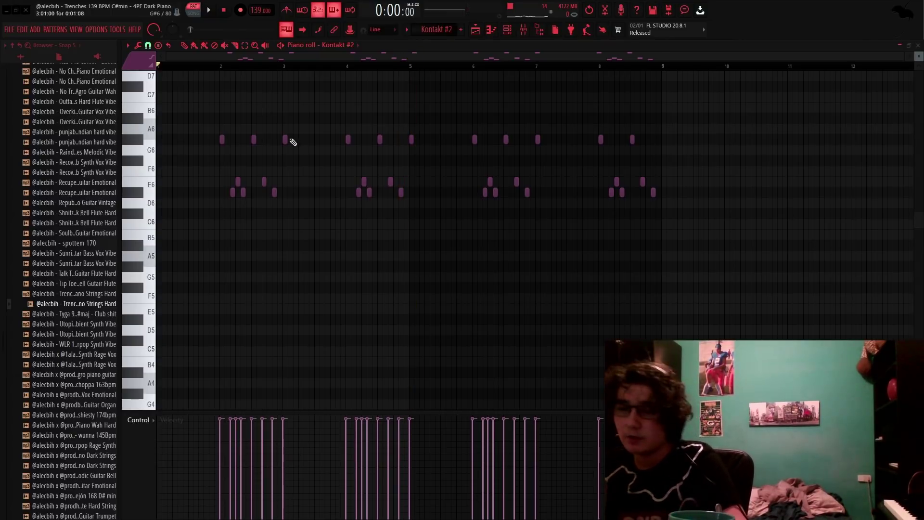
scroll(471, 239, "up", 2)
scroll(639, 272, "up", 1)
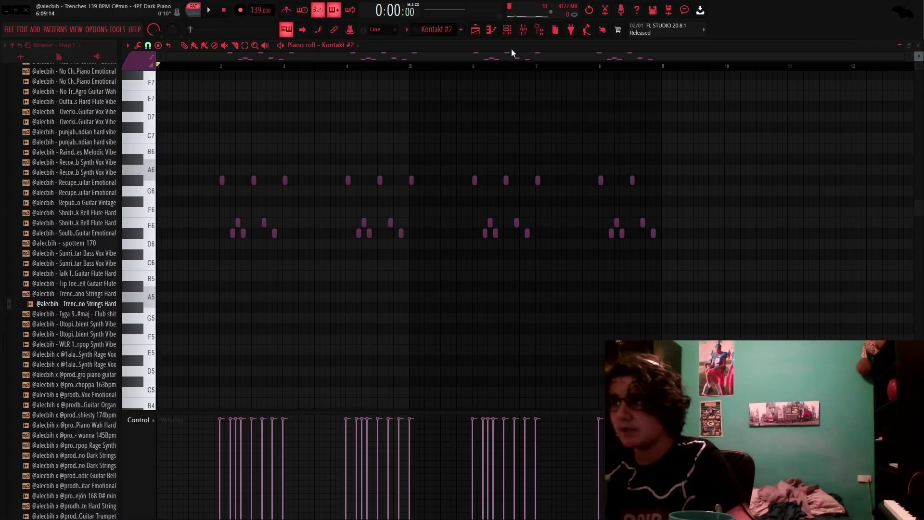
- Inspect the mixer effects on Kontakt #2: Fruity parametric EQ 2, ValhallaVintageVerb, iZotope Vinyl and PanMan
left_click(522, 29)
left_click(859, 107)
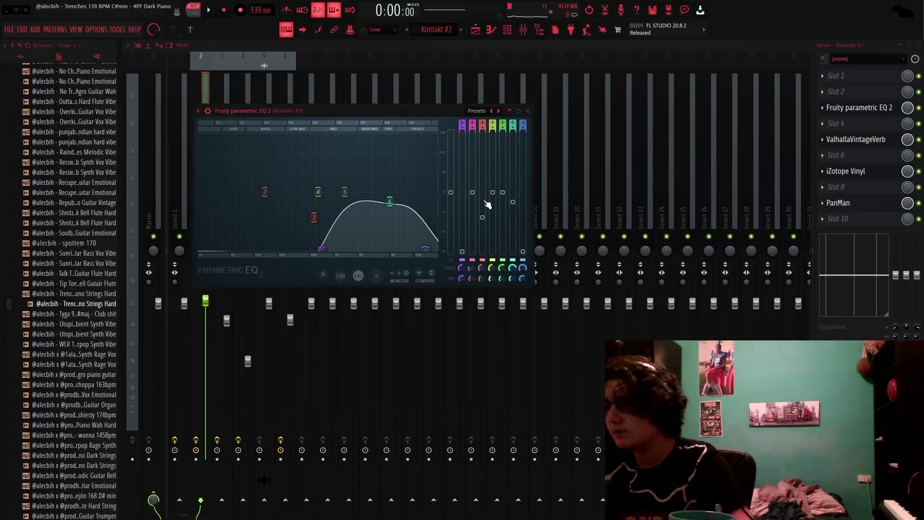
left_click(860, 145)
left_click_drag(355, 417, 374, 205)
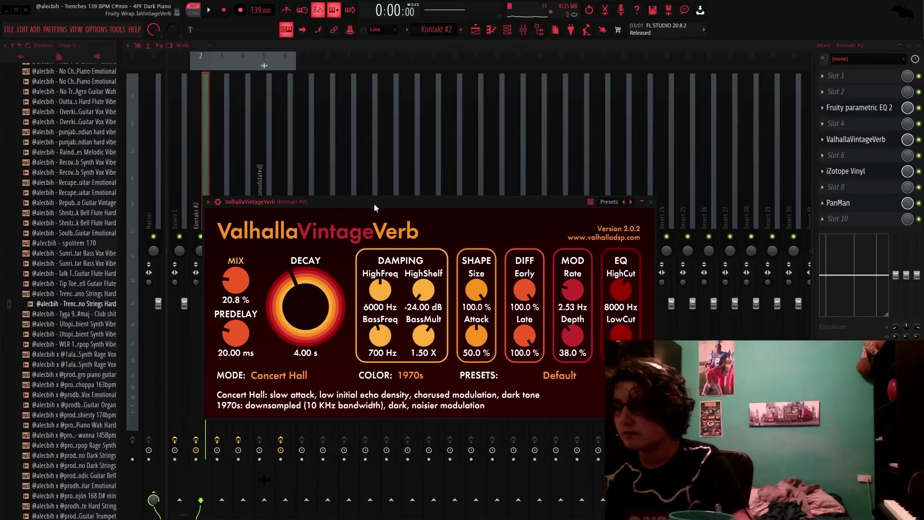
left_click(860, 176)
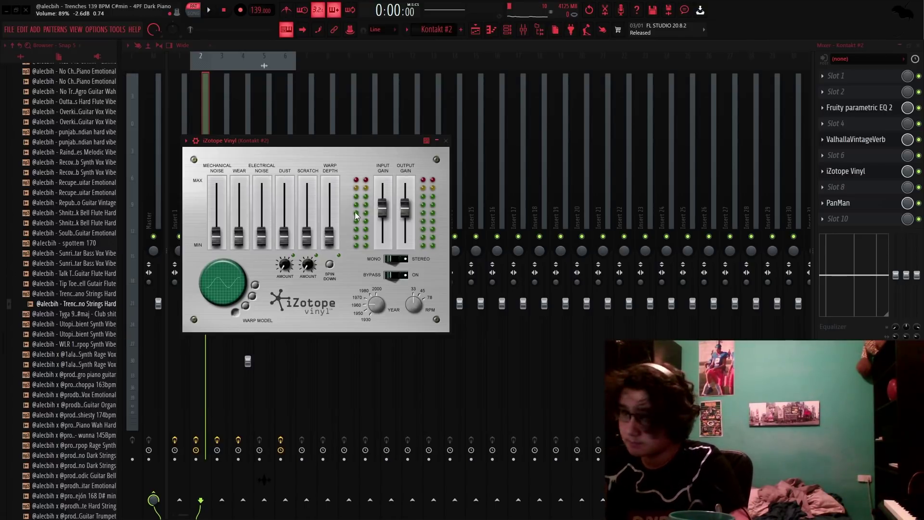
left_click(839, 202)
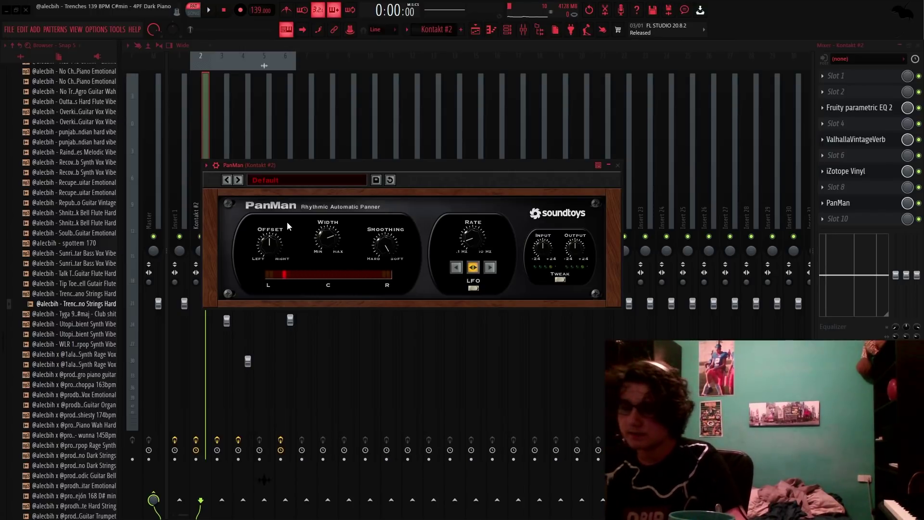
- Open the Kontakt #3 pattern from Track 5 and view its Heroine Strings Stacc patch in the Afflatus library's instrument list
left_click(475, 30)
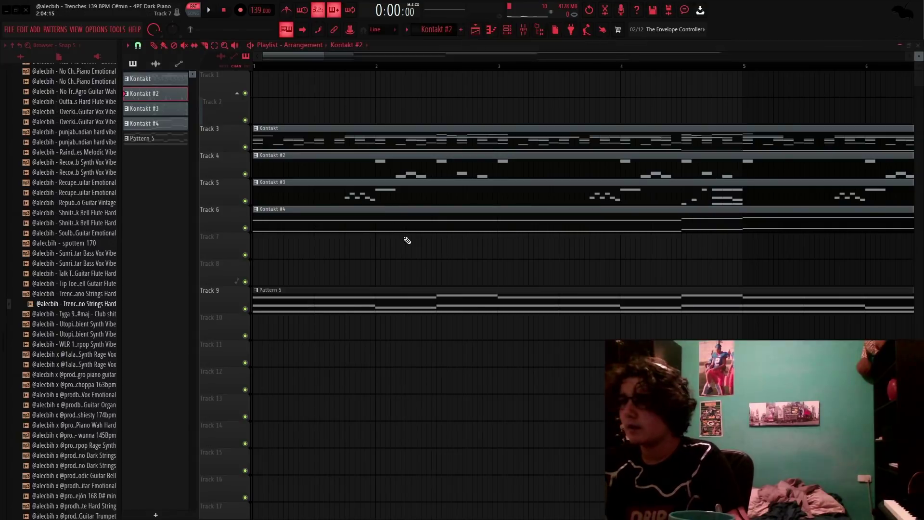
double_click(270, 200)
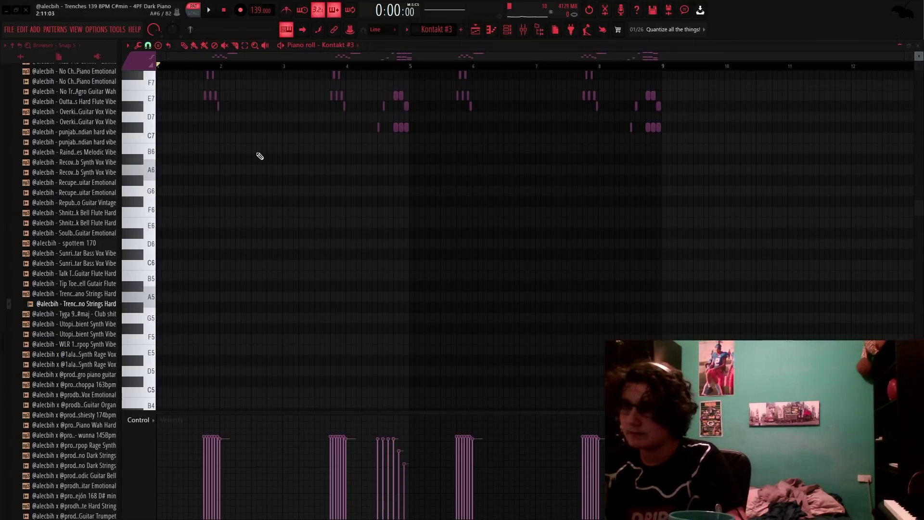
key("F6")
left_click(407, 91)
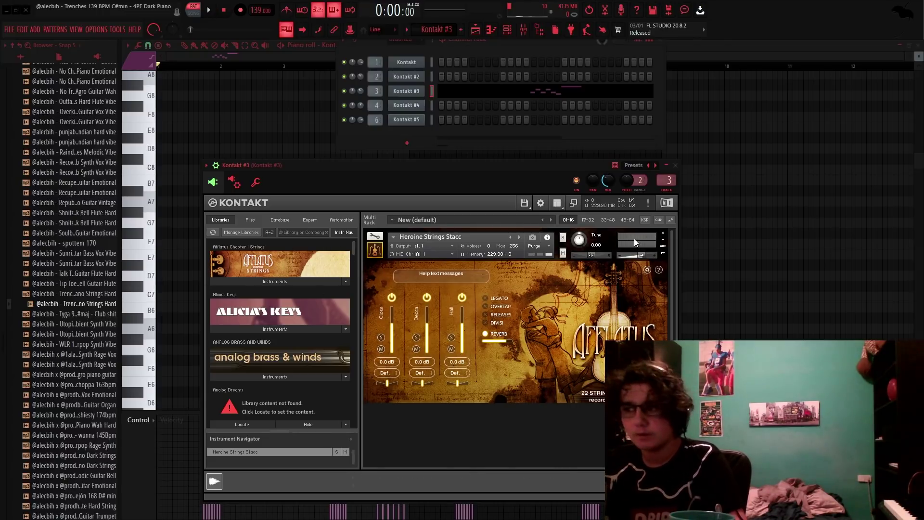
left_click(270, 282)
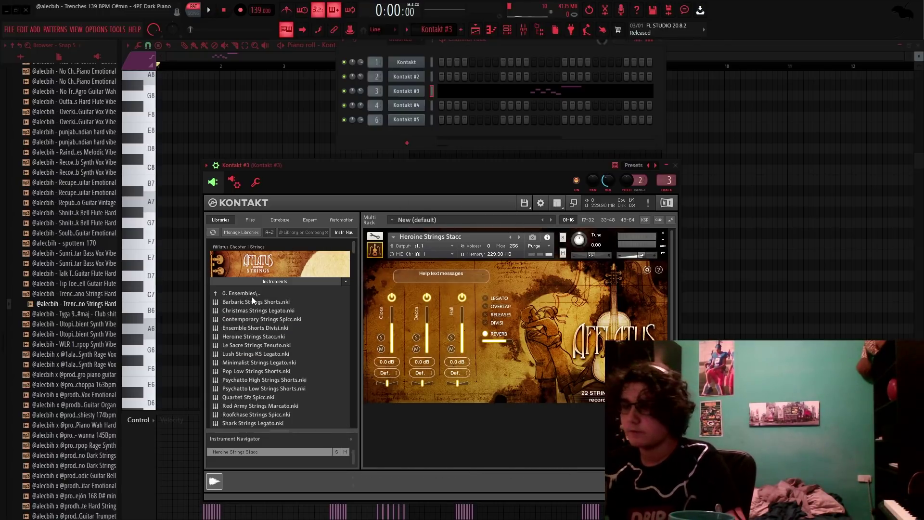
right_click(686, 233)
- Play the Kontakt #3 strings pattern through bar 4 with the metronome switched on
scroll(672, 202, "down", 2)
left_click(209, 10)
left_click(290, 9)
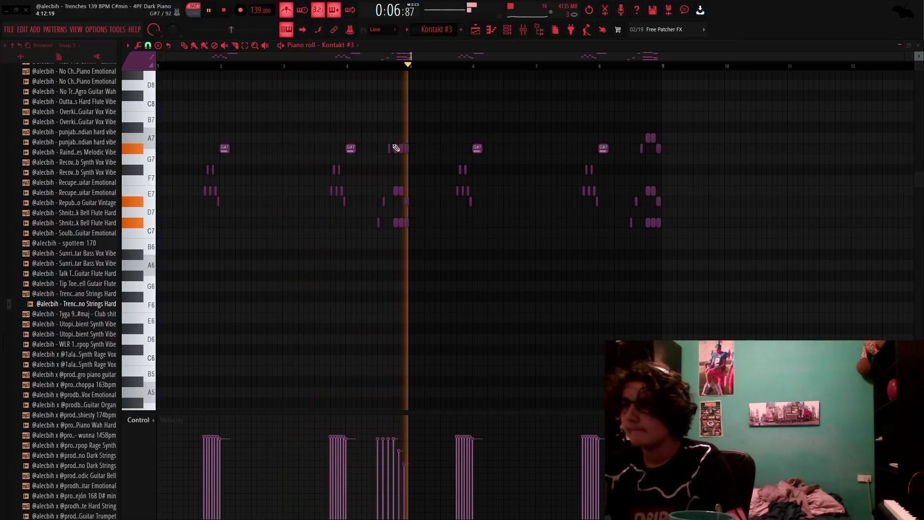
key("space")
scroll(481, 217, "up", 3)
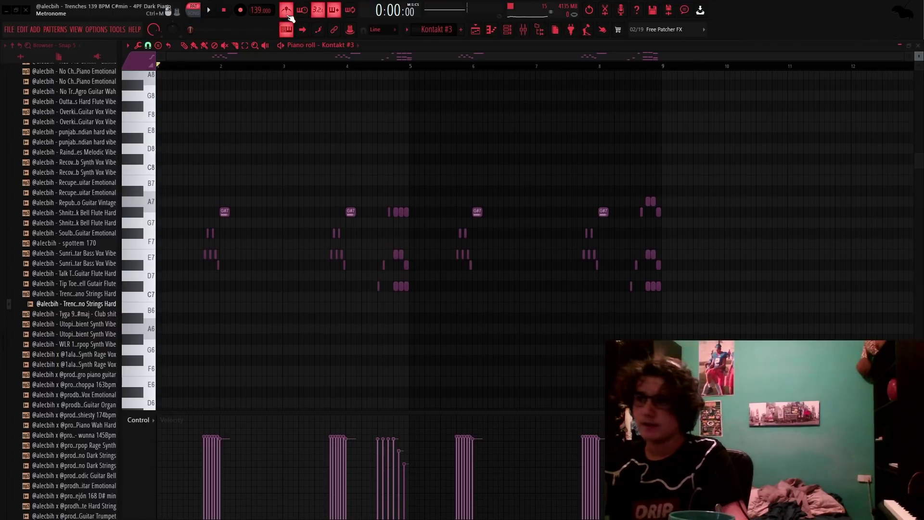
scroll(403, 323, "down", 3)
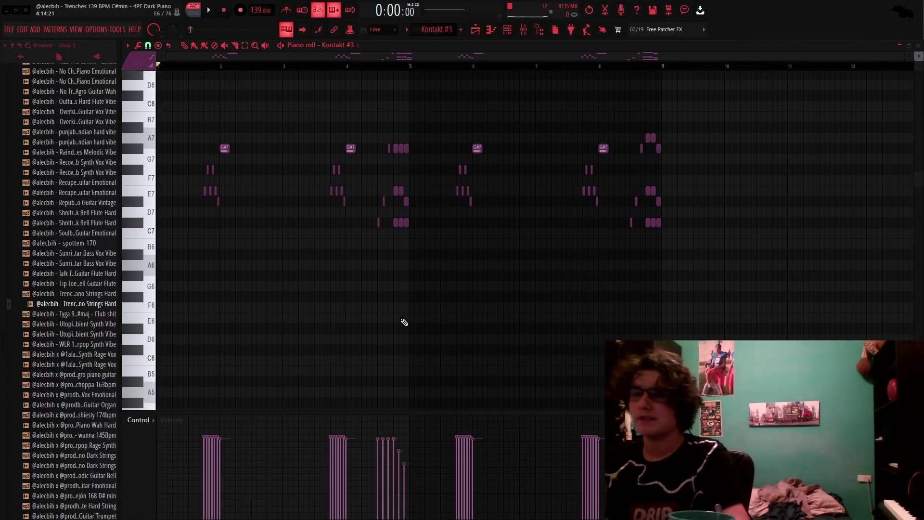
- Examine and play the short E7, F#7 and D#7 run that leads into the G#7 note at bar 2
scroll(466, 278, "up", 5)
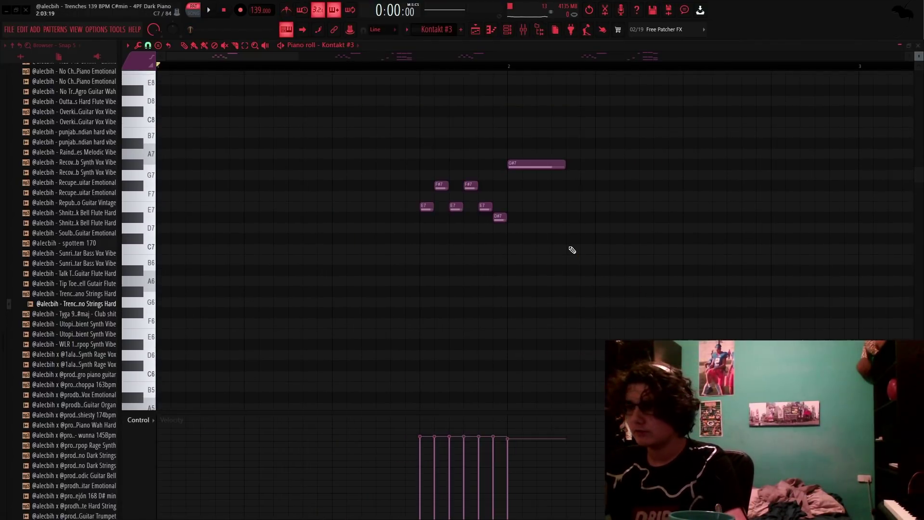
key("ctrl+a")
left_click(409, 345)
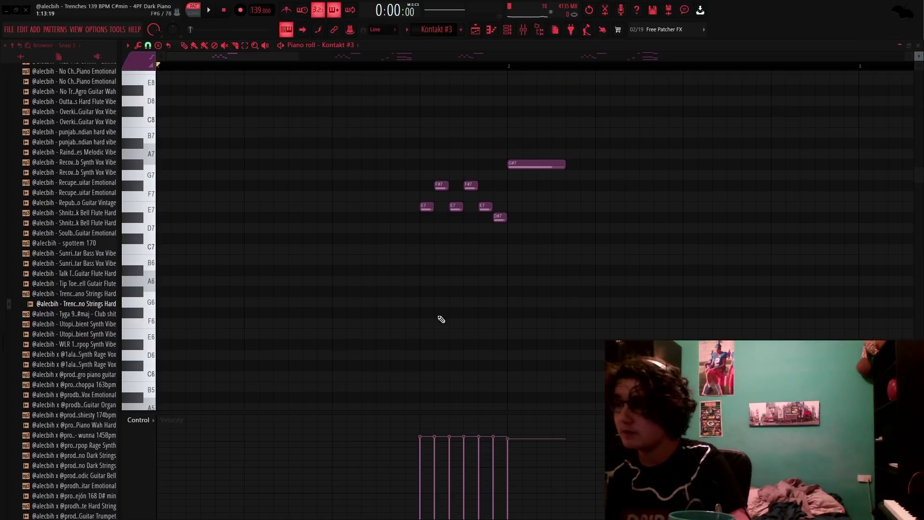
scroll(481, 271, "down", 3)
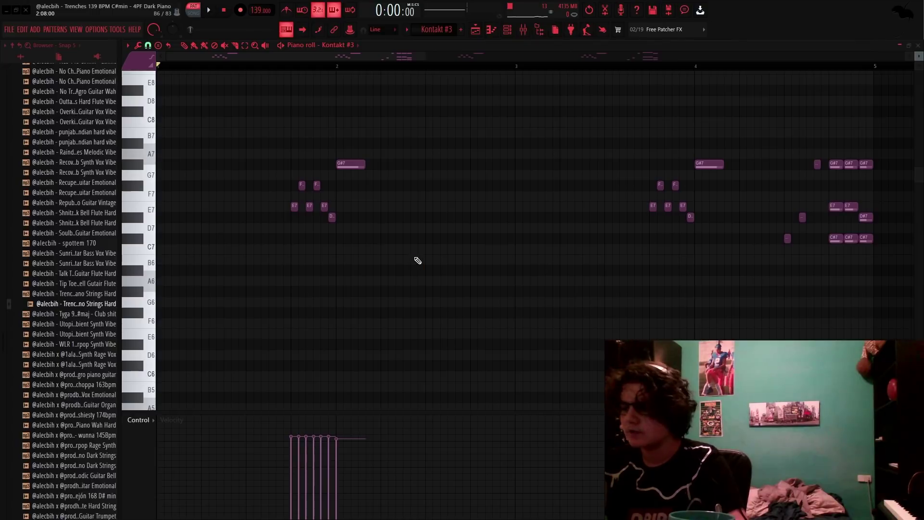
scroll(391, 241, "down", 3)
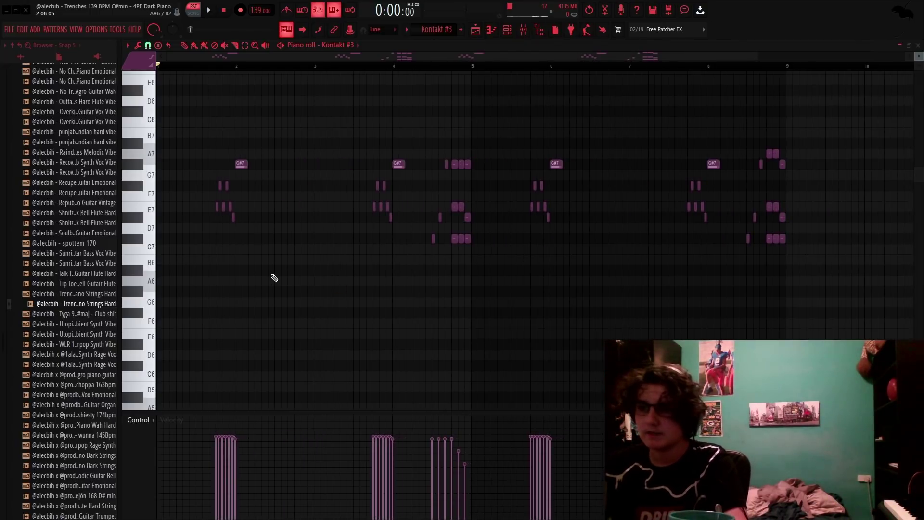
scroll(272, 237, "up", 1)
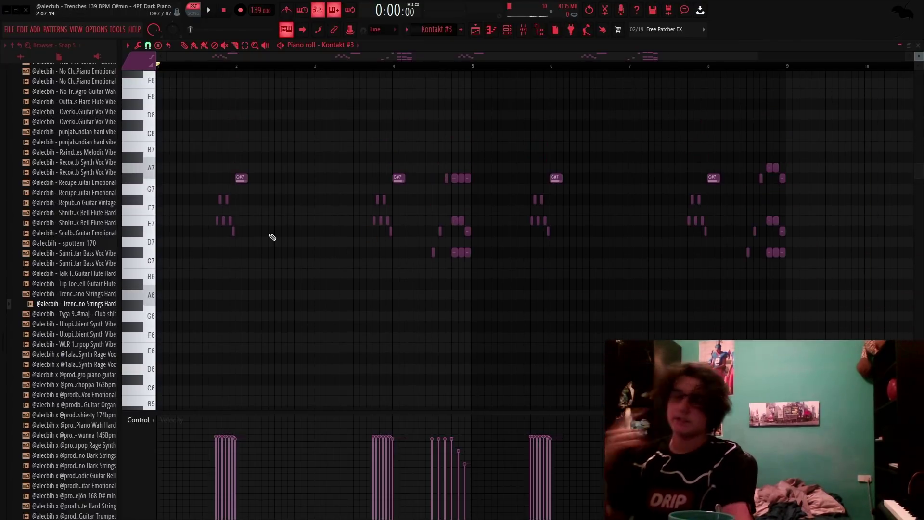
key("space")
scroll(316, 192, "up", 4)
key("space")
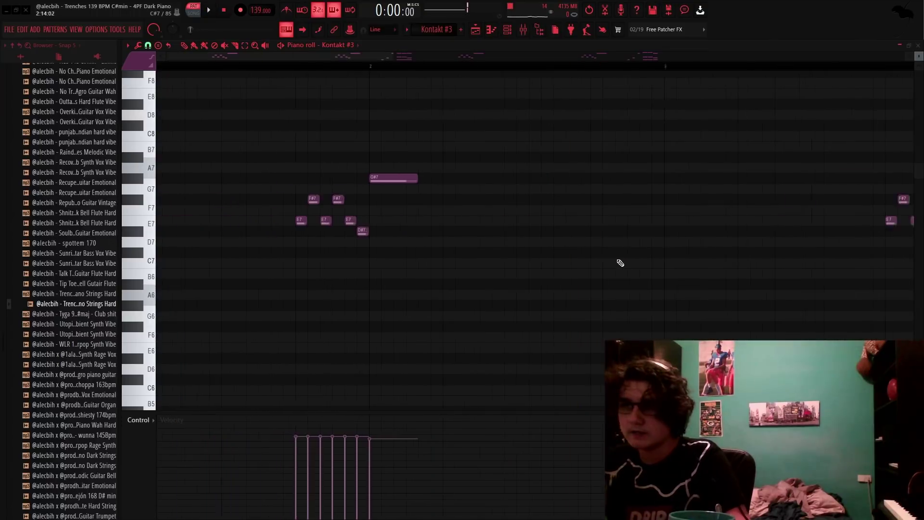
- Choose the snap division for the Kontakt #3 piano roll
scroll(619, 262, "down", 1)
scroll(313, 247, "up", 4)
scroll(392, 241, "down", 6)
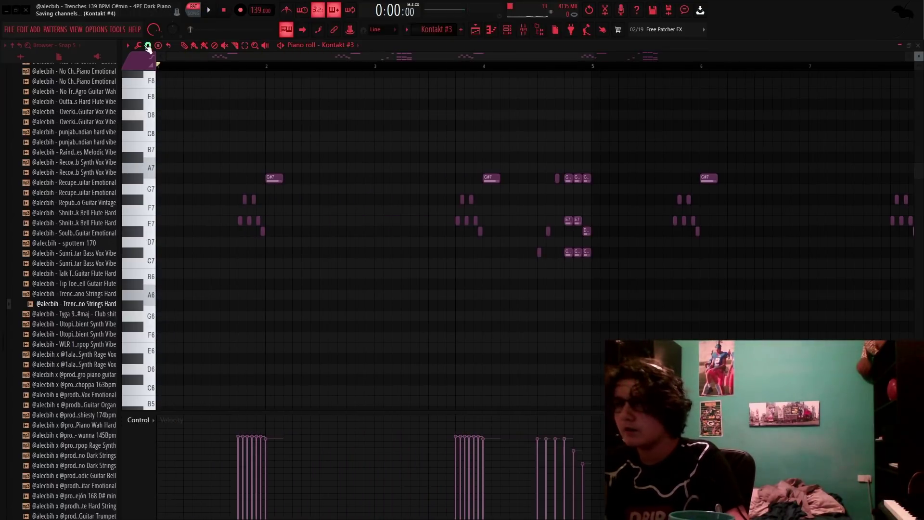
left_click(148, 45)
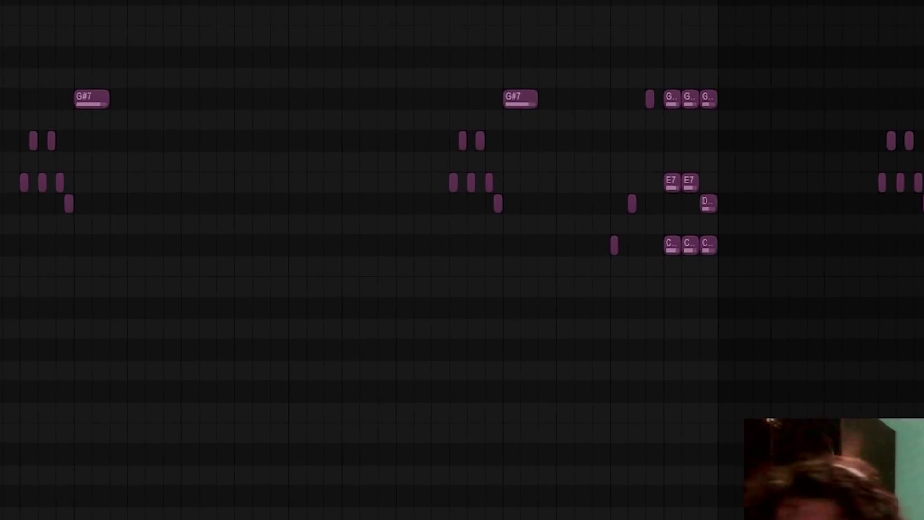
left_click(154, 135)
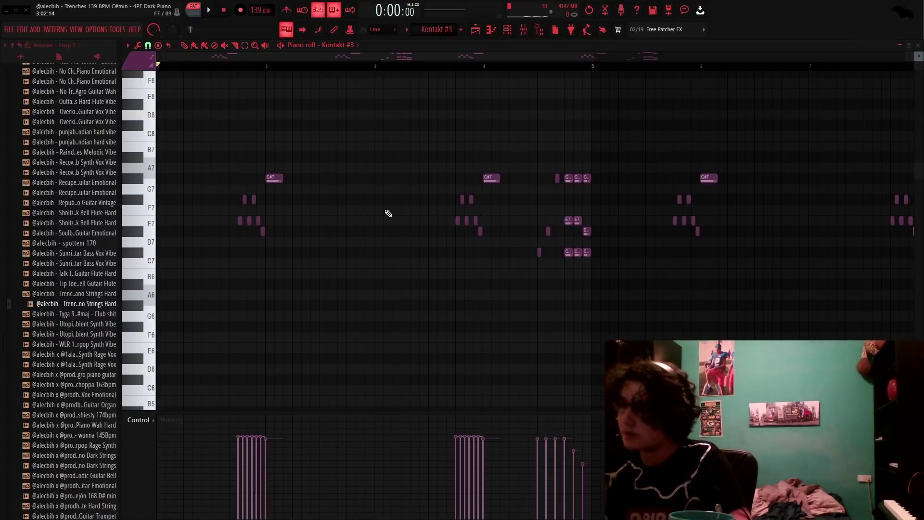
- Examine how the Kontakt #3 note run repeats and compare it with the chord notes at the end of bar 4
scroll(388, 269, "down", 3)
scroll(387, 304, "up", 7)
left_click_drag(467, 300, 344, 110)
left_click(481, 215, "ctrl")
scroll(394, 164, "down", 6)
scroll(434, 260, "down", 4)
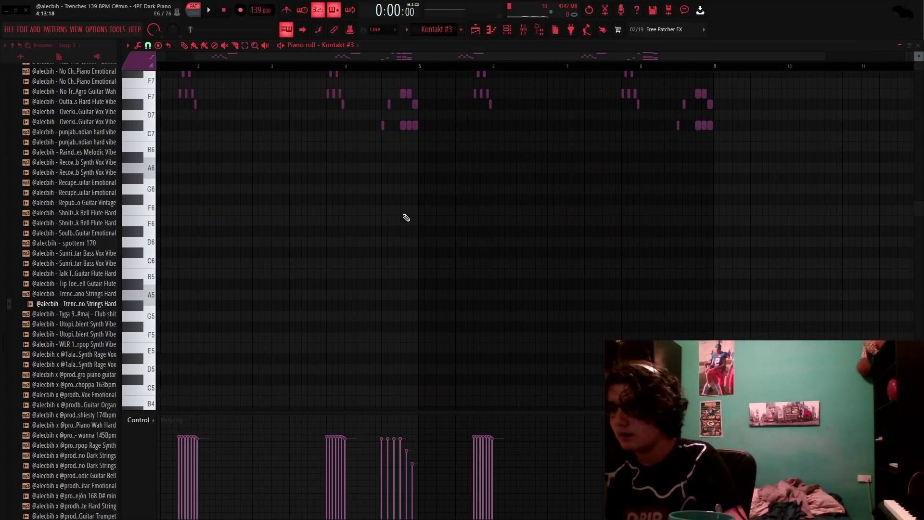
scroll(431, 226, "up", 3)
scroll(400, 260, "up", 4)
scroll(372, 289, "up", 4, "ctrl")
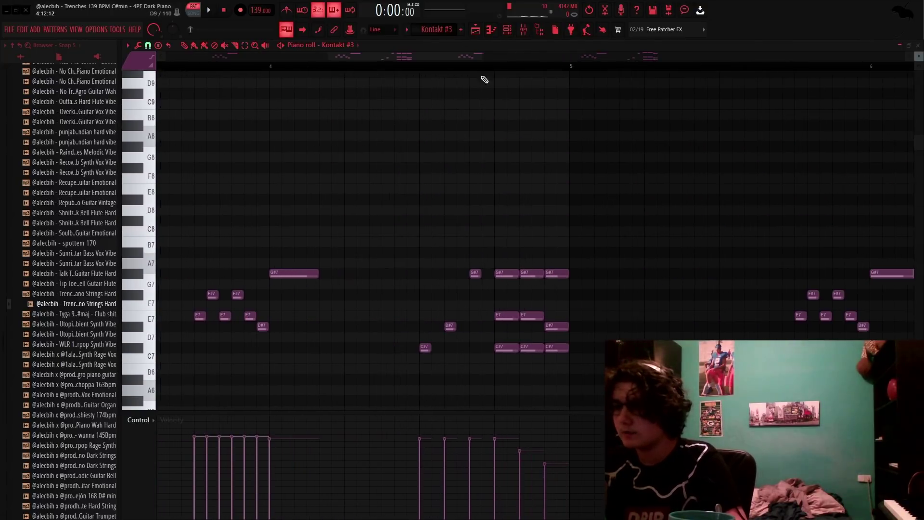
- Play from the C#7 note in bar 4 and highlight the three stacked chords leading into bar 5
left_click(426, 67)
scroll(462, 212, "down", 3)
left_click_drag(493, 310, 587, 169)
left_click(490, 145, "ctrl")
scroll(505, 161, "down", 2)
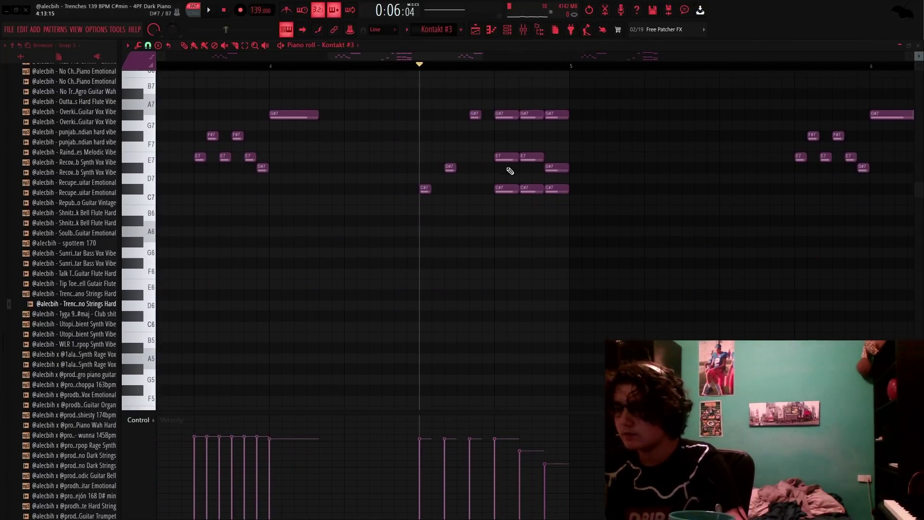
key("space")
key("space")
left_click_drag(617, 268, 509, 104)
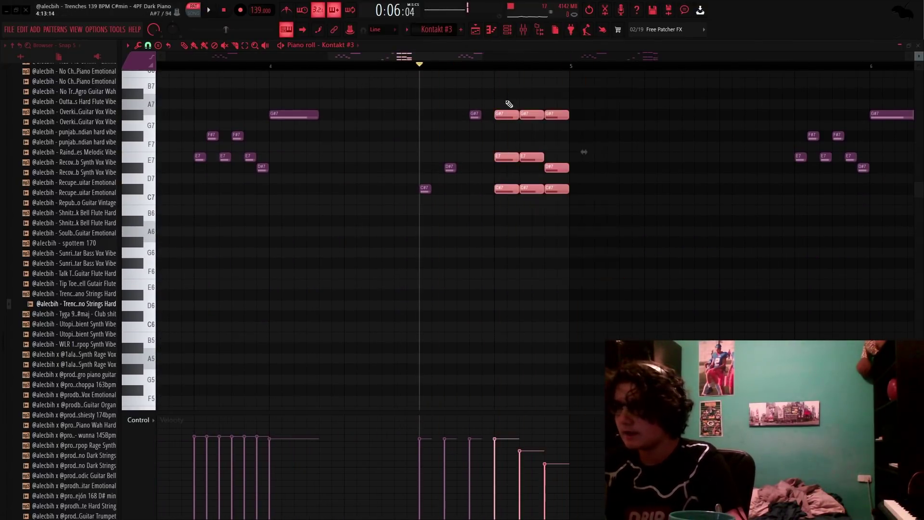
left_click(619, 323, "ctrl")
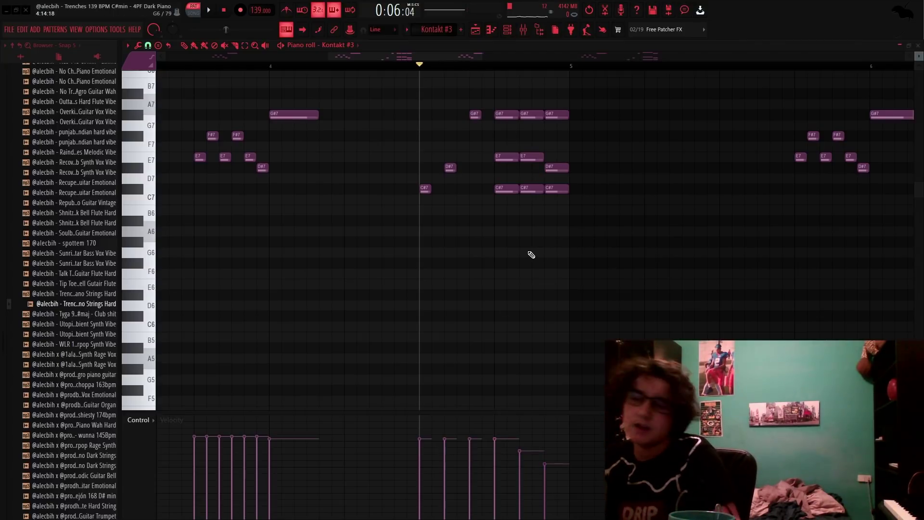
- Inspect the mixer effects on Kontakt #3, opening Fruity parametric EQ 2 and ValhallaVintageVerb
scroll(532, 255, "down", 3)
left_click(523, 30)
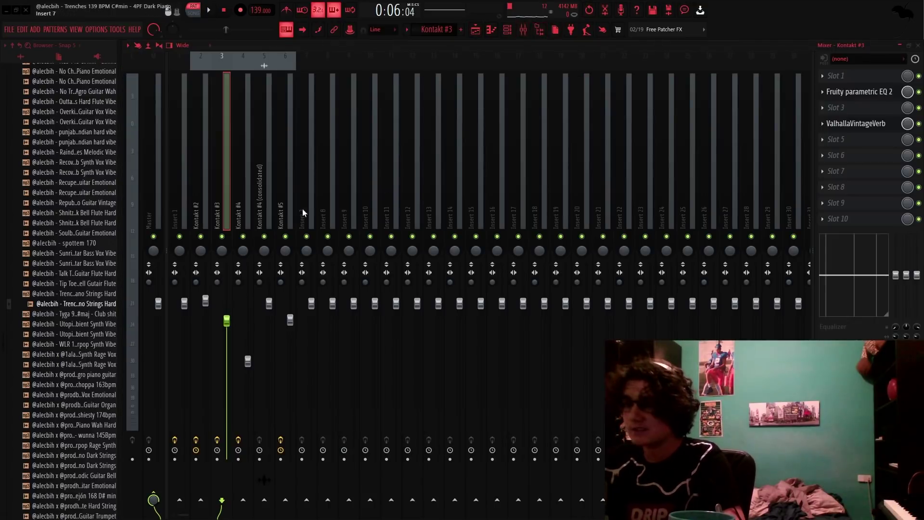
left_click(844, 93)
left_click(862, 124)
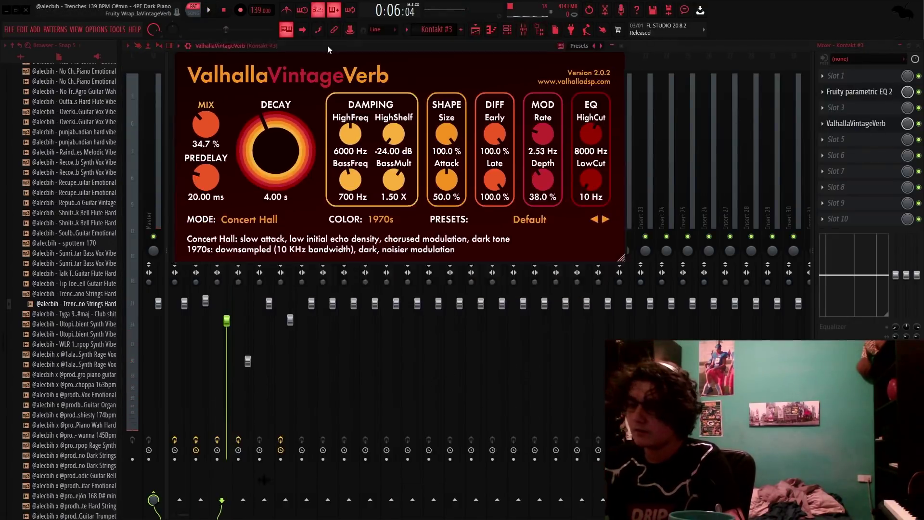
left_click_drag(216, 47, 290, 496)
- Toggle the effects on the Kontakt #3 mixer track and play the pattern briefly to hear it
left_click(217, 440)
key("space")
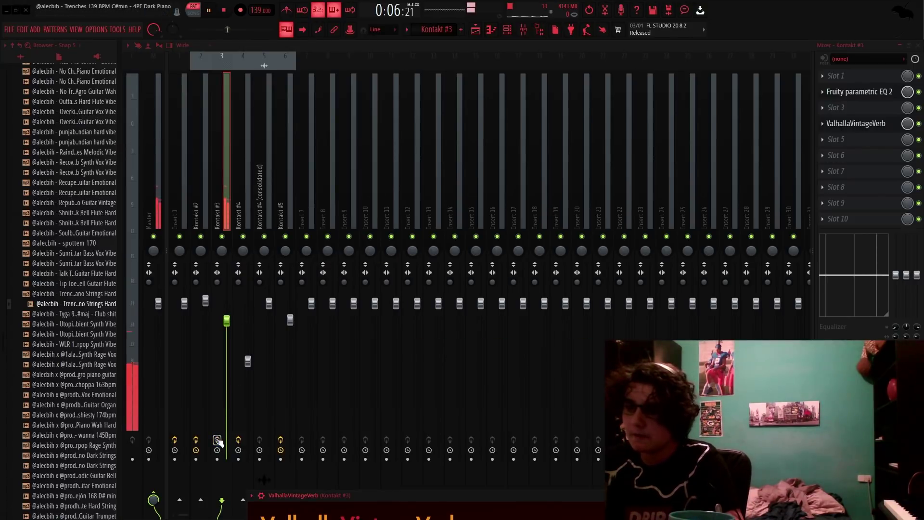
key("space")
- Open the Kontakt #4 clip's notes from the playlist and play the pattern through all eight bars
key("F5")
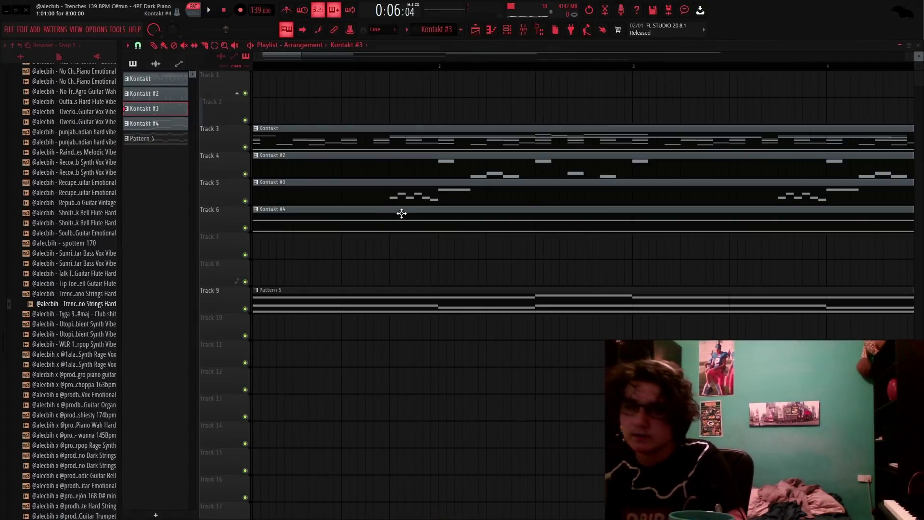
scroll(402, 214, "down", 6)
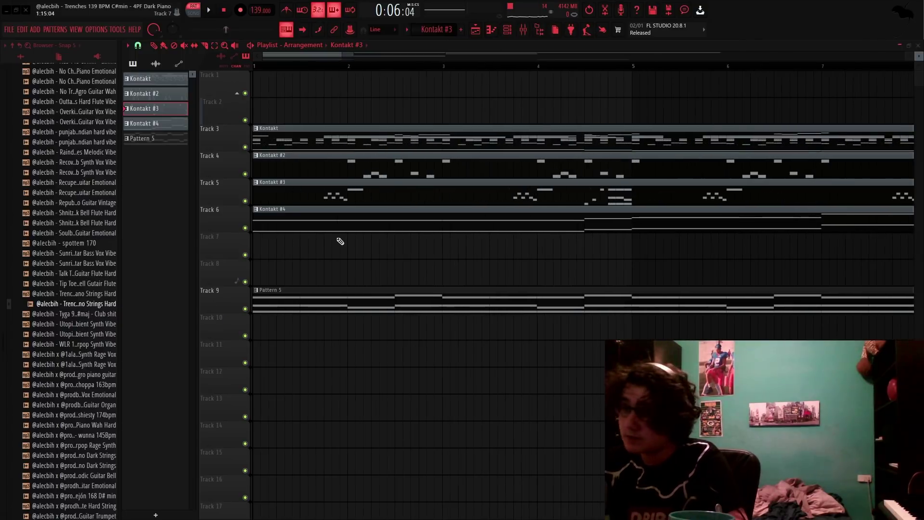
double_click(330, 218)
left_click(224, 10)
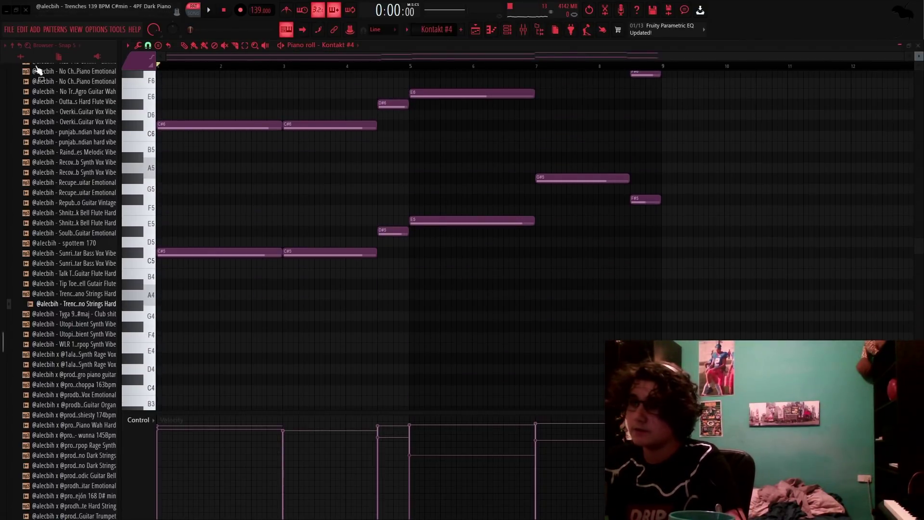
key("F6")
key("F6")
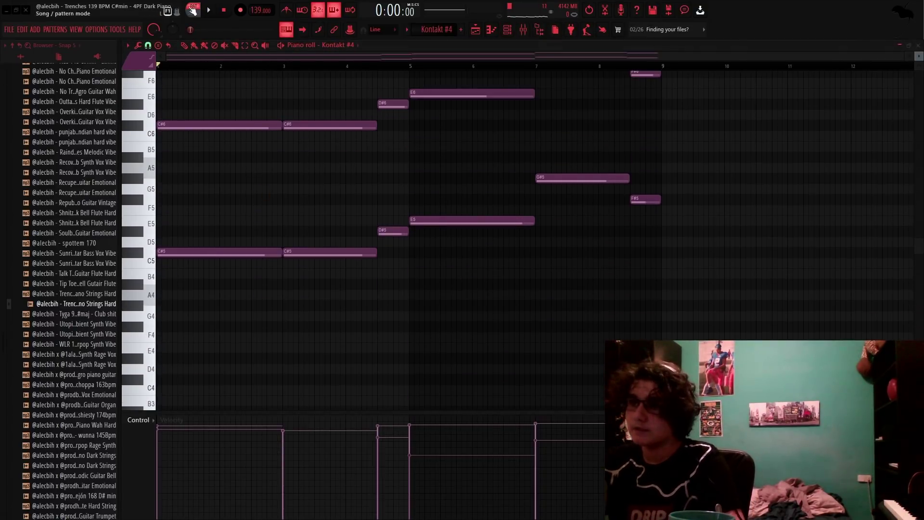
key("space")
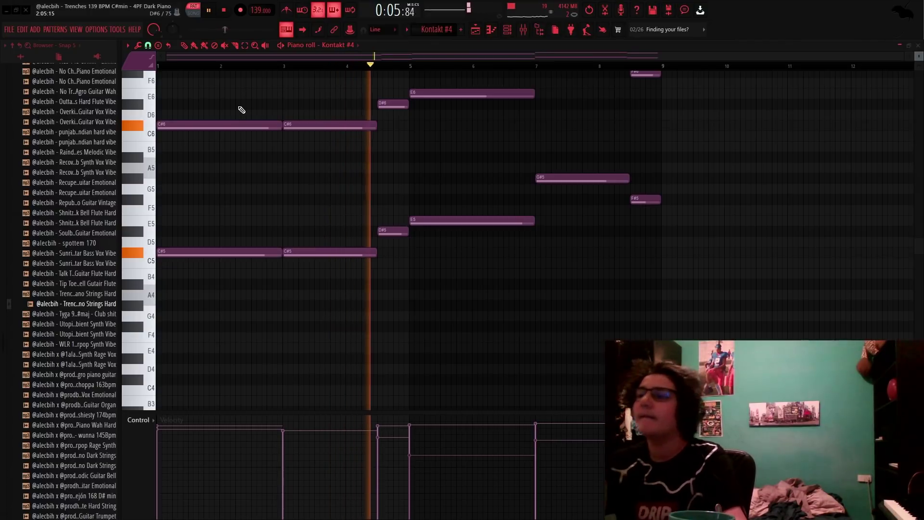
scroll(431, 196, "up", 3)
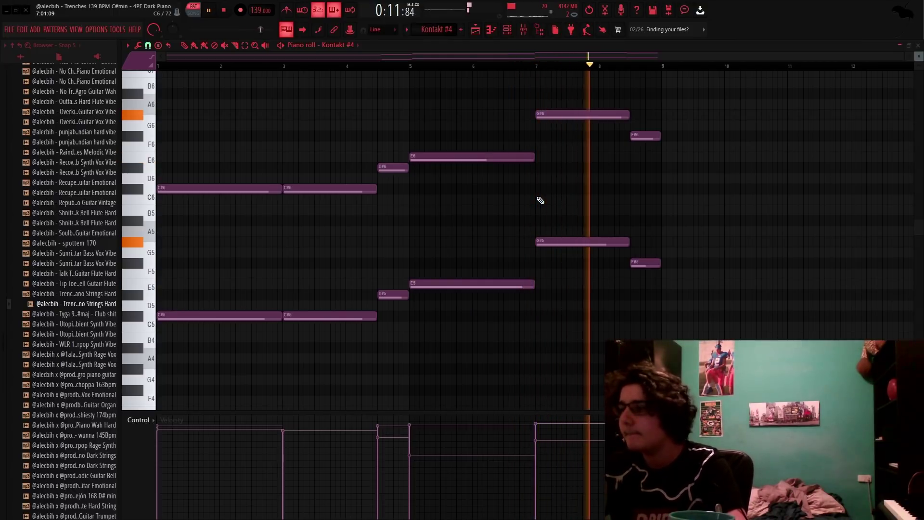
key("space")
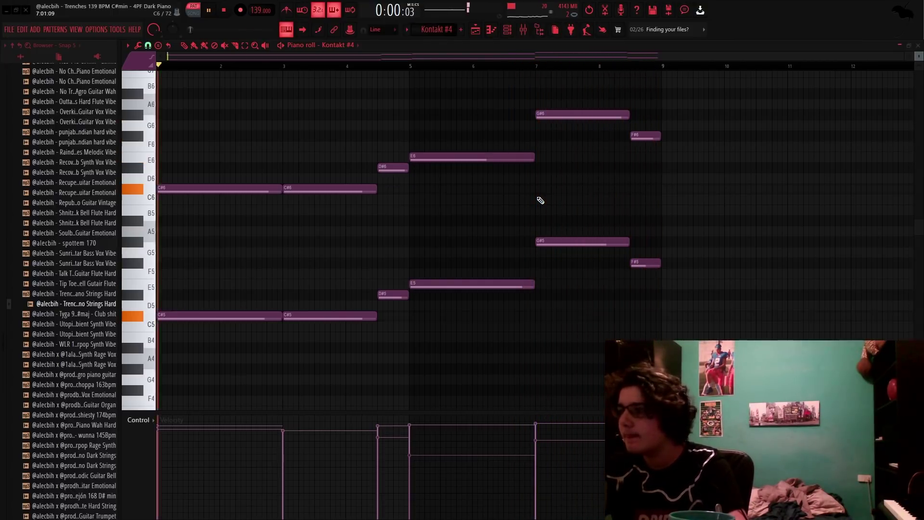
- Open the Kontakt #4 instrument to show its Minimalist Strings Legato patch from Afflatus
scroll(538, 199, "down", 5)
scroll(674, 145, "up", 6)
left_click(508, 29)
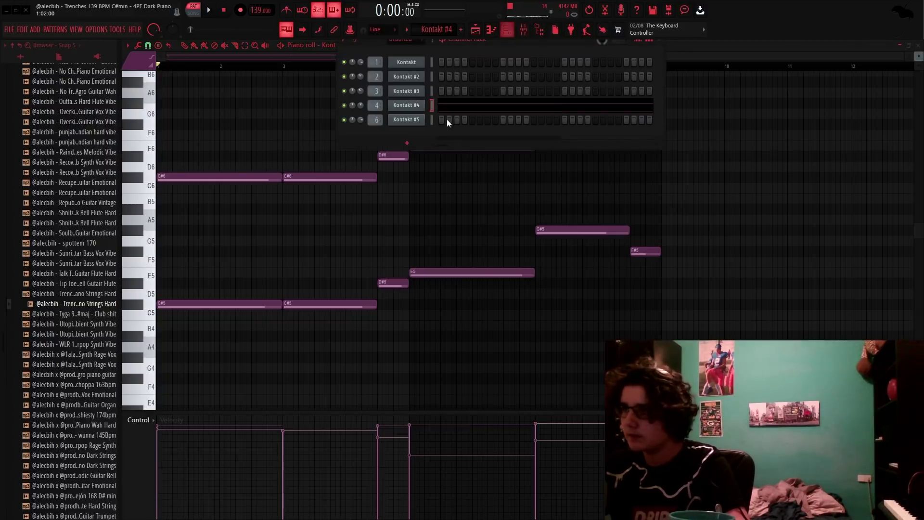
left_click(406, 105)
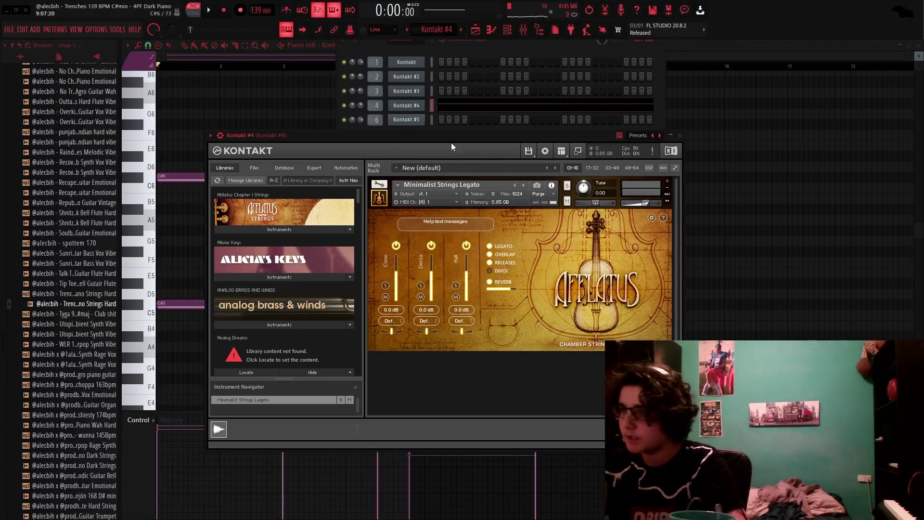
- Inspect the mixer effects on Kontakt #4, opening Fruity parametric EQ 2 and ValhallaVintageVerb
key("F9")
left_click(880, 123)
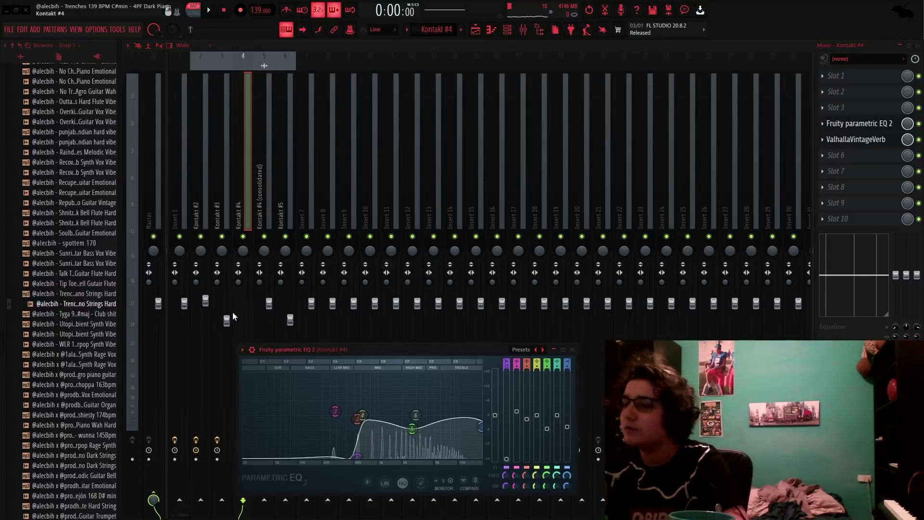
left_click(856, 139)
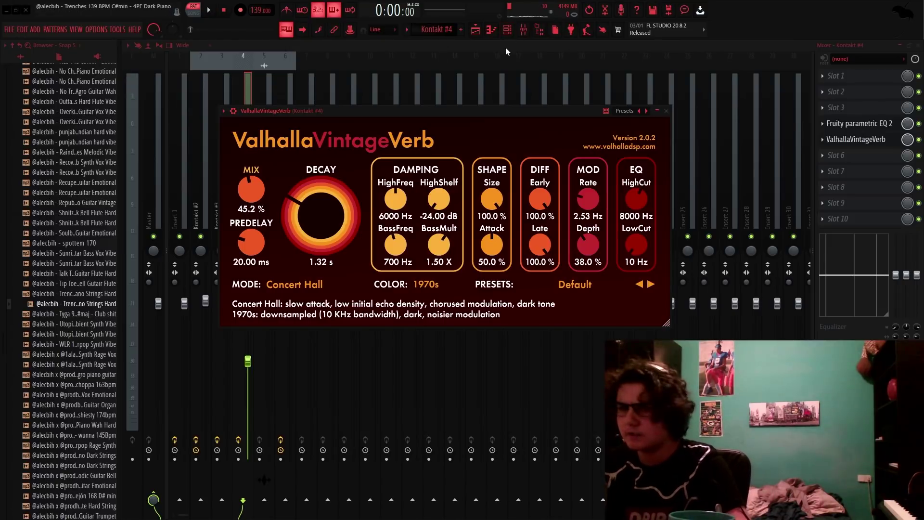
- Return to the Kontakt #4 piano roll and examine how its long notes are doubled across two octaves
key("F7")
scroll(345, 192, "up", 1)
scroll(347, 196, "down", 2)
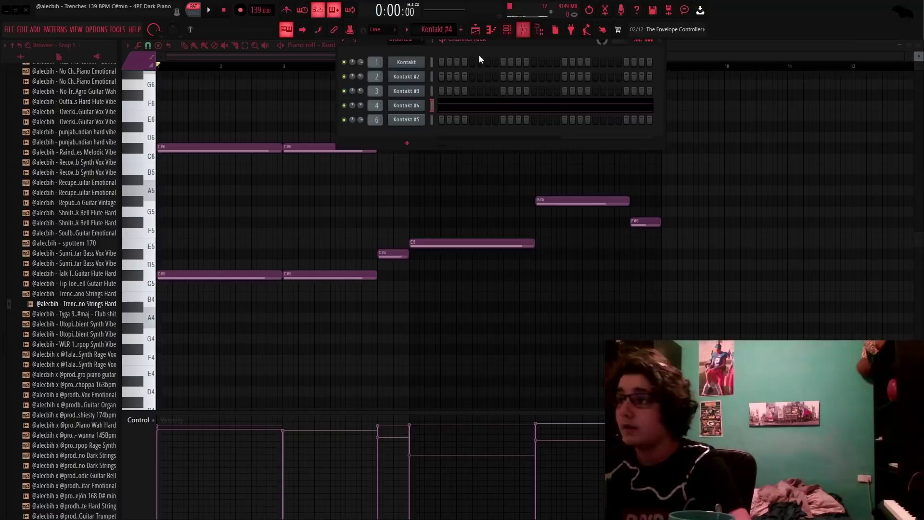
scroll(395, 206, "down", 2)
left_click_drag(716, 318, 153, 67)
left_click(365, 146)
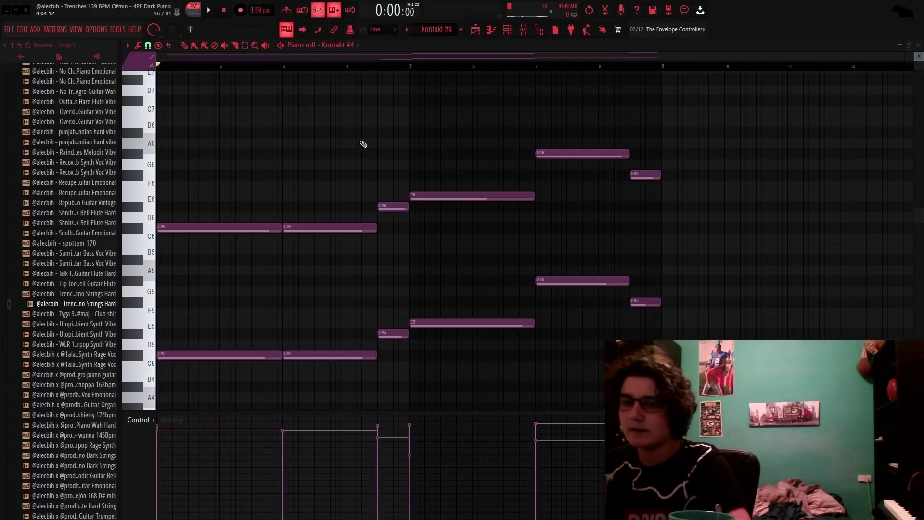
- Open the Pattern 5 clip's chord notes from the playlist, along with the Kontakt #5 instrument that plays them
left_click(480, 27)
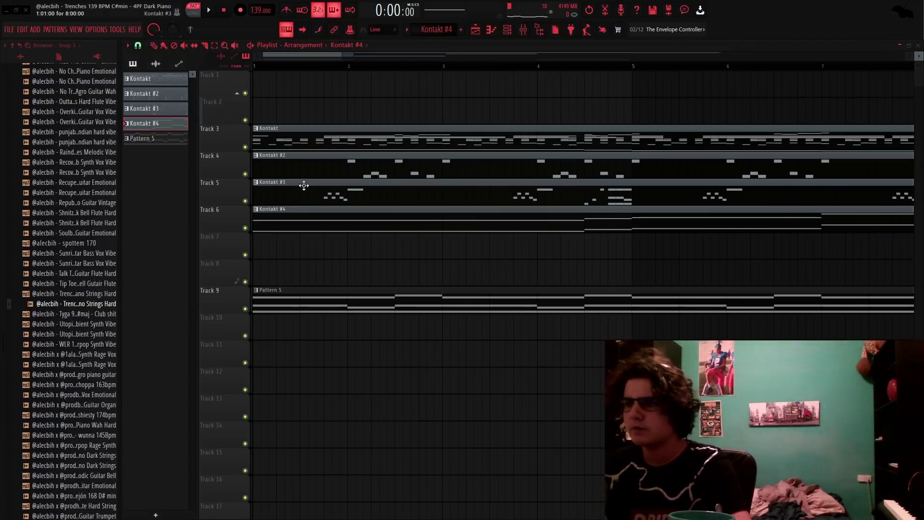
scroll(305, 240, "down", 5)
scroll(304, 231, "down", 3)
double_click(305, 220)
scroll(356, 203, "left", 2)
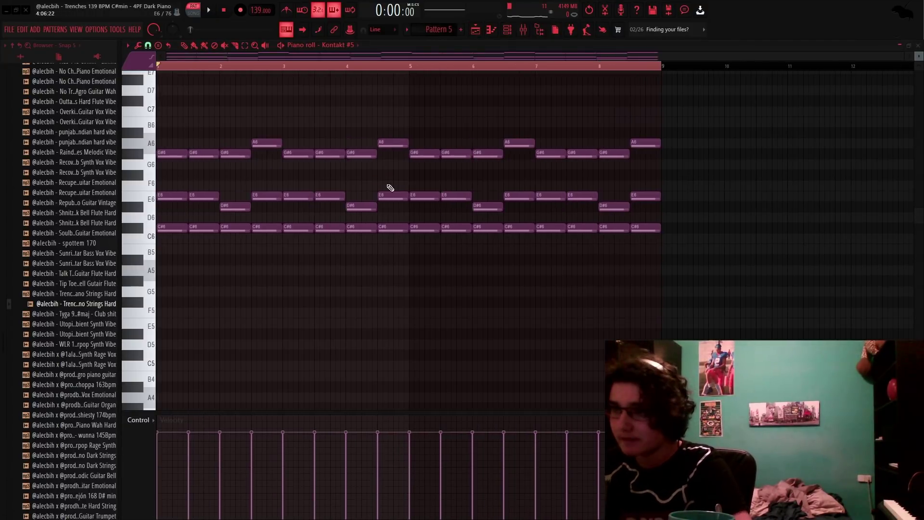
left_click(506, 30)
left_click(409, 123)
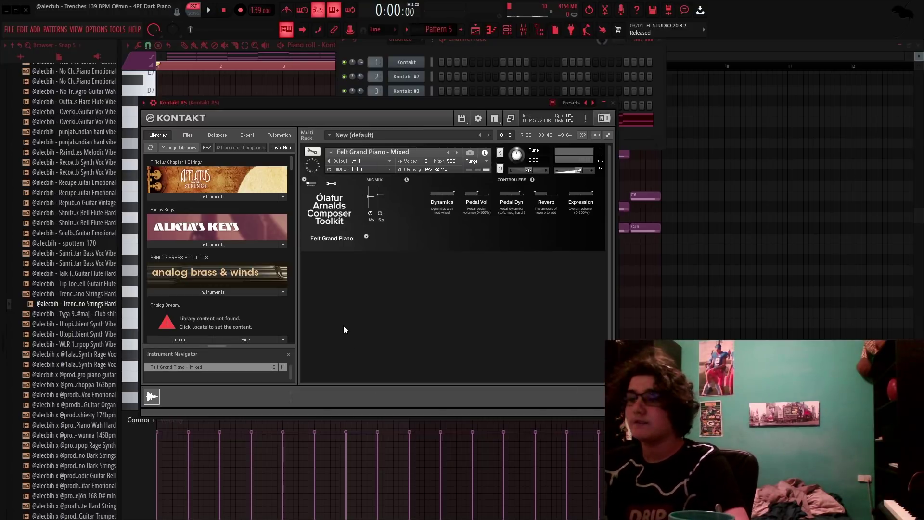
- Find the Ólafur Arnalds Composer Toolkit in the Kontakt libraries and expand its instruments
scroll(249, 262, "down", 15)
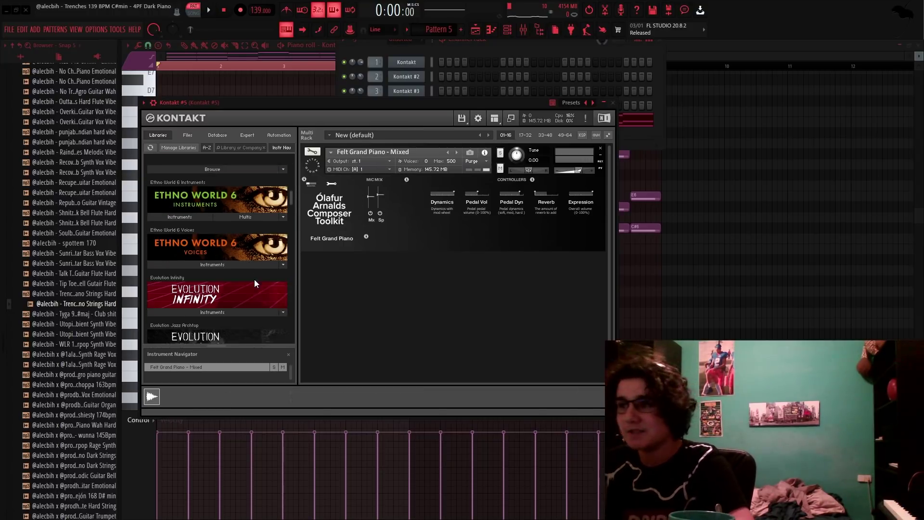
scroll(259, 282, "down", 20)
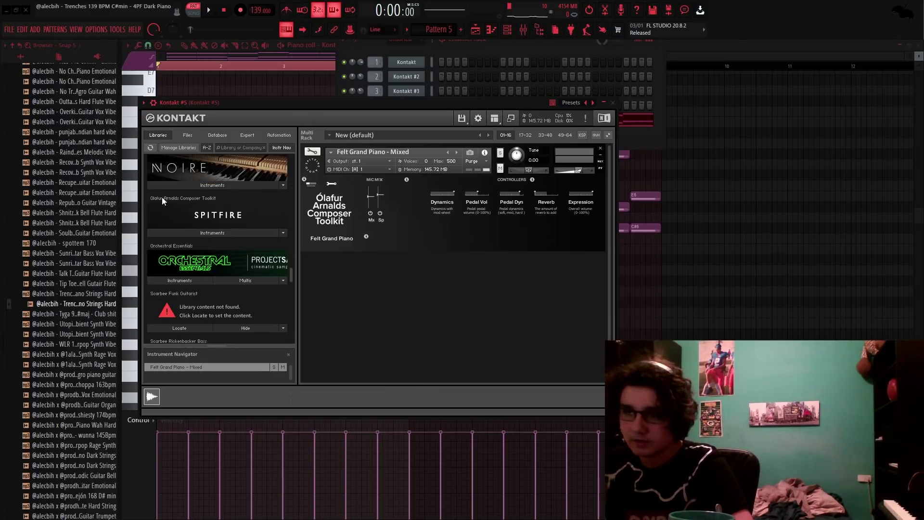
left_click(226, 233)
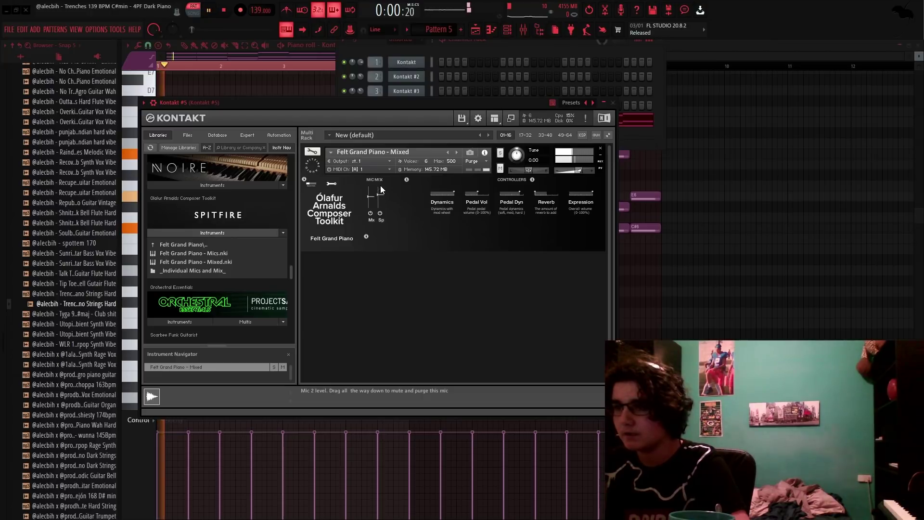
- Try the Mic 2 level of Felt Grand Piano - Mixed during playback and move the Kontakt window off the notes
mouse_move(380, 195)
left_mouse_down()
mouse_move(378, 210)
mouse_move(370, 200)
mouse_move(381, 193)
mouse_move(370, 196)
mouse_move(379, 193)
left_mouse_up()
key("space")
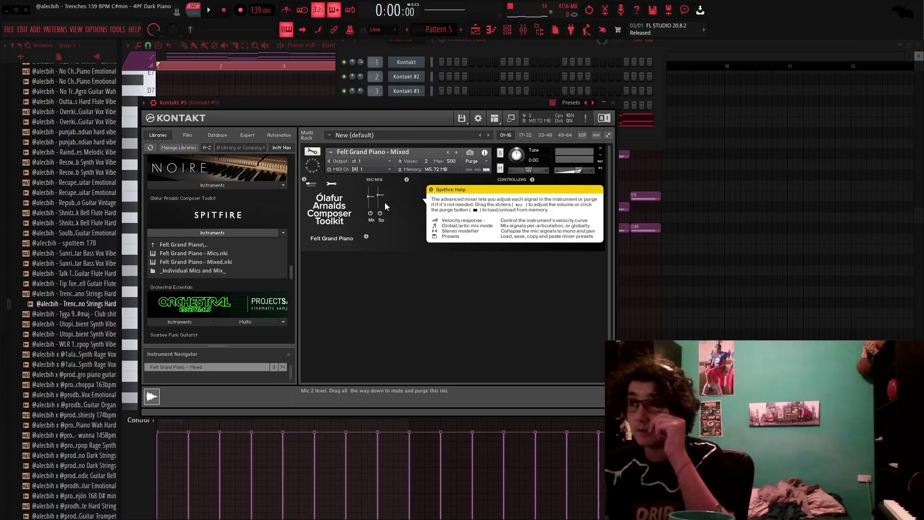
left_click_drag(416, 103, 497, 288)
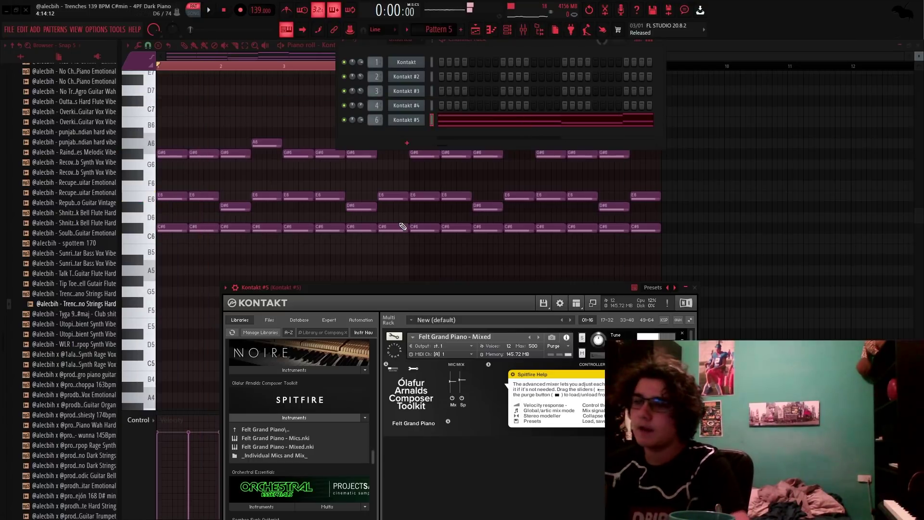
- Return to the Kontakt #5 piano roll and highlight the opening stacked chords one after another
left_click(403, 227)
scroll(386, 268, "up", 1)
scroll(134, 292, "up", 3)
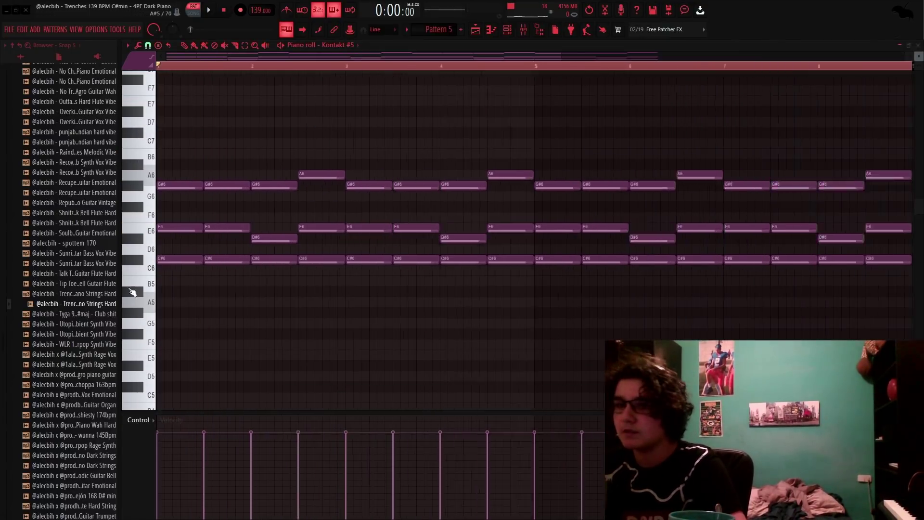
left_click_drag(180, 275, 181, 182)
left_click_drag(238, 283, 246, 177)
left_click(294, 299, "ctrl")
left_click_drag(299, 285, 311, 100)
left_click(313, 118, "ctrl")
- Highlight the repeating chord notes across the eight bars, including the A6 notes in the second half
scroll(220, 167, "down", 2)
left_click_drag(172, 224, 677, 250)
left_click(678, 207, "ctrl")
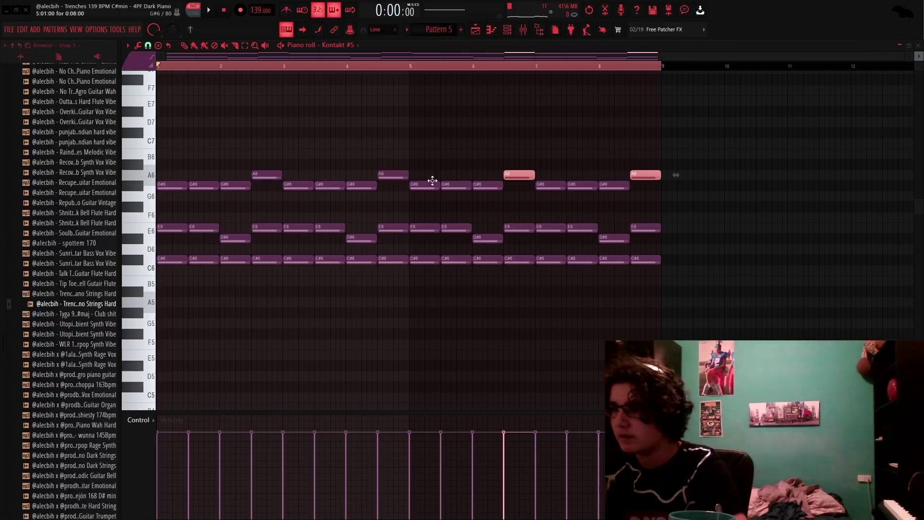
left_click(299, 148, "ctrl")
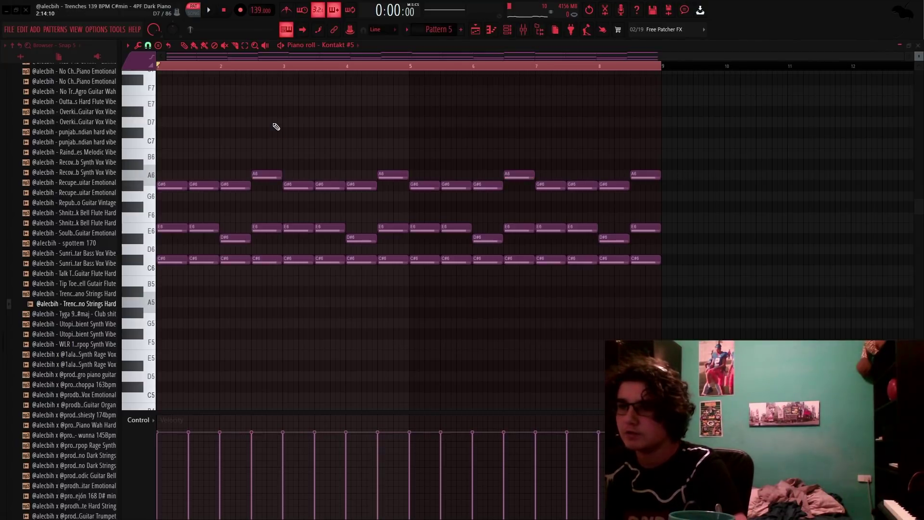
- Play the first bars of Pattern 5 to hear the Kontakt #5 chords
scroll(305, 129, "down", 2)
scroll(347, 129, "up", 3)
key("space")
scroll(342, 199, "down", 1)
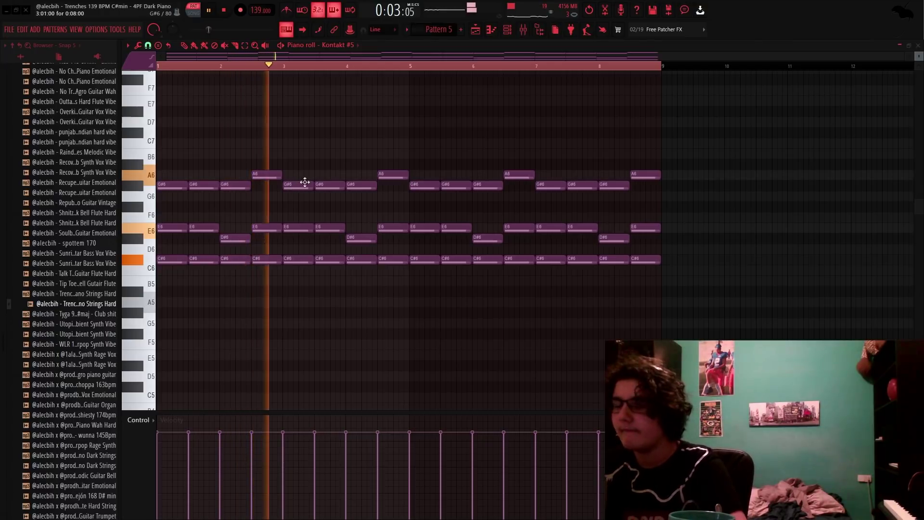
key("space")
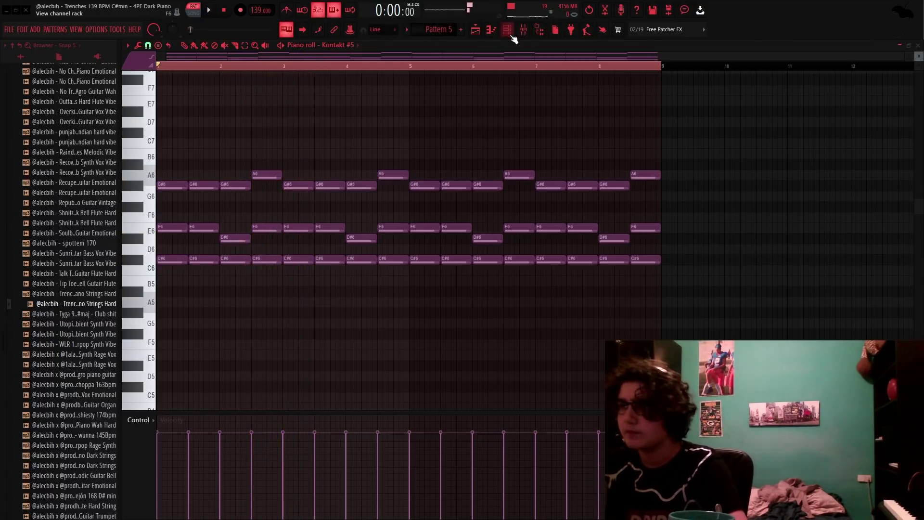
- Inspect the mixer effects on Kontakt #5, opening RC-20 Retro Color and Fruity parametric EQ 2
left_click(523, 30)
left_click(832, 127)
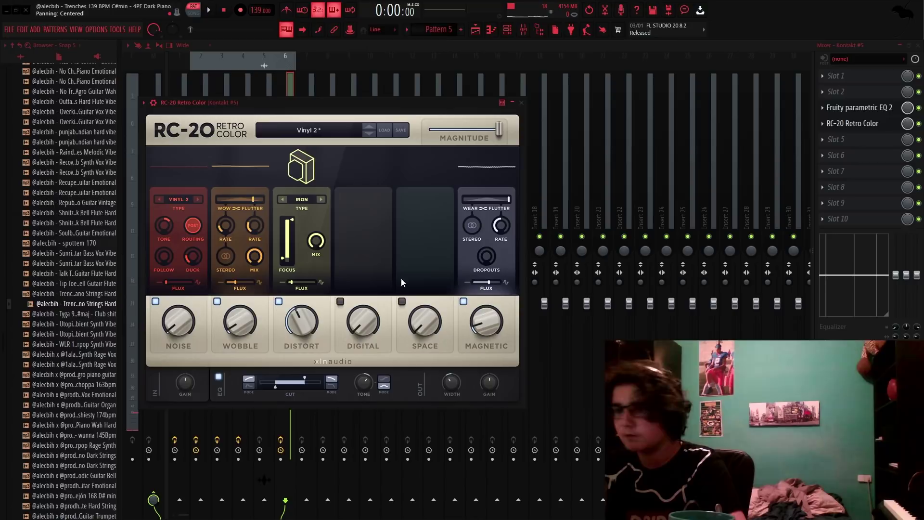
left_click(835, 127)
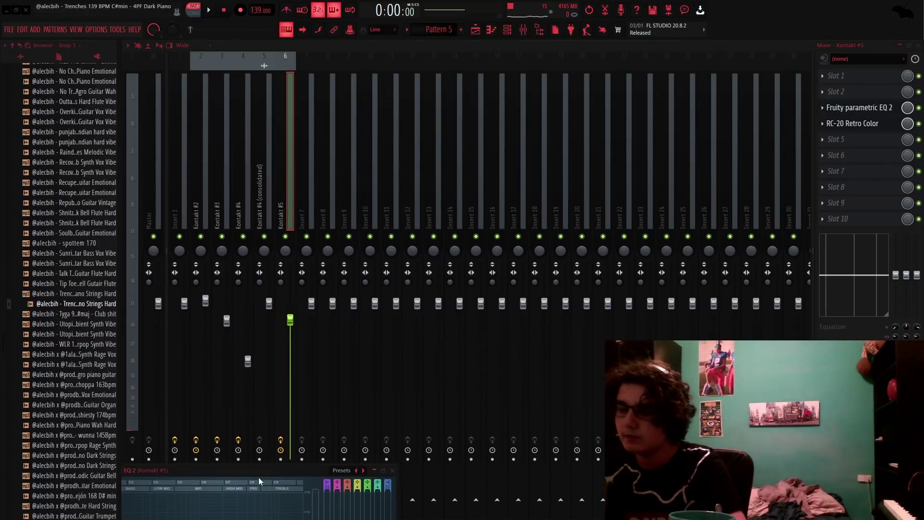
left_click_drag(260, 481, 445, 249)
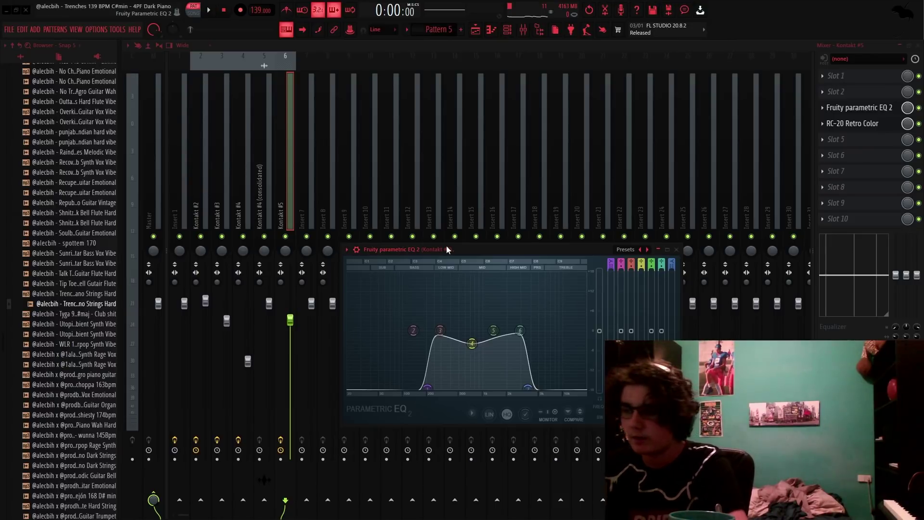
- Show the full playlist arrangement and play the song from the start through about bar 16
left_click(524, 29)
scroll(512, 312, "up", 3)
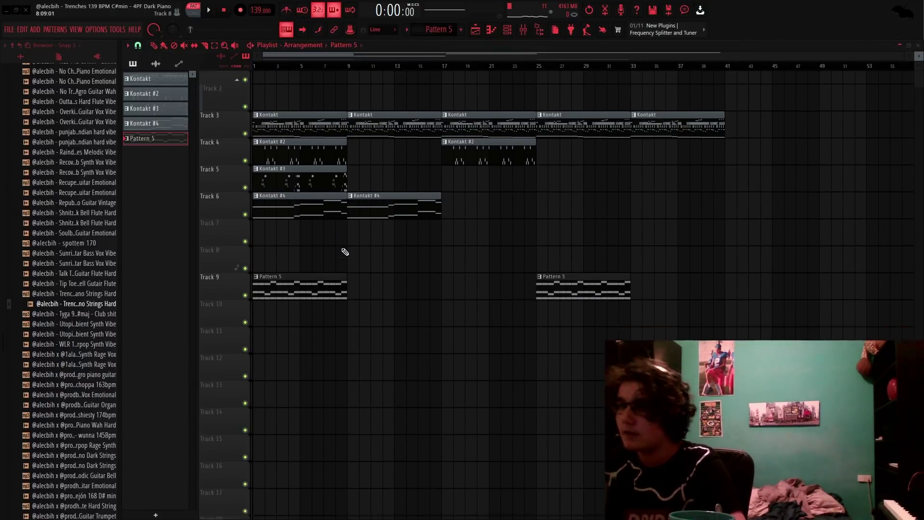
key("space")
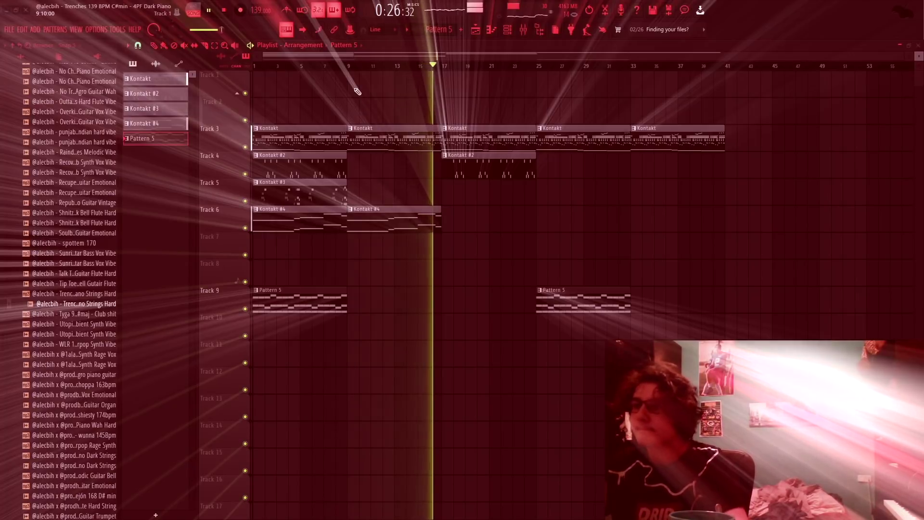
key("space")
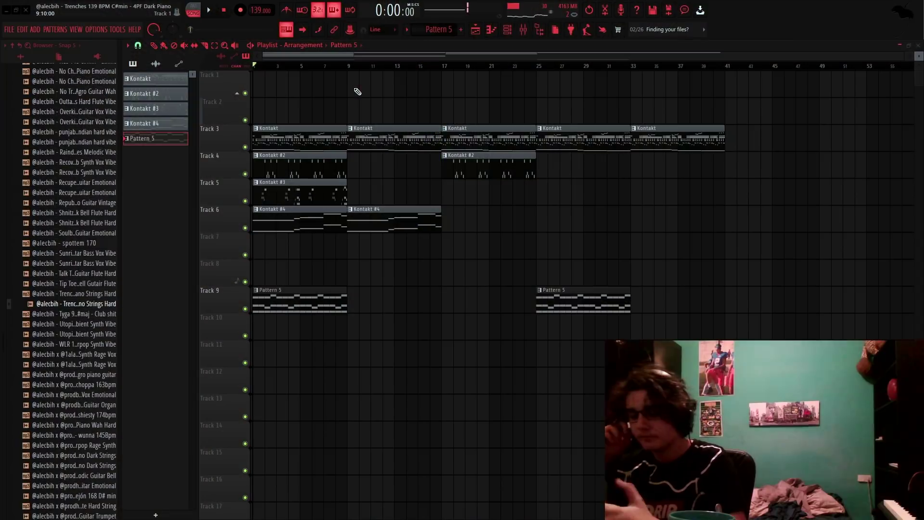